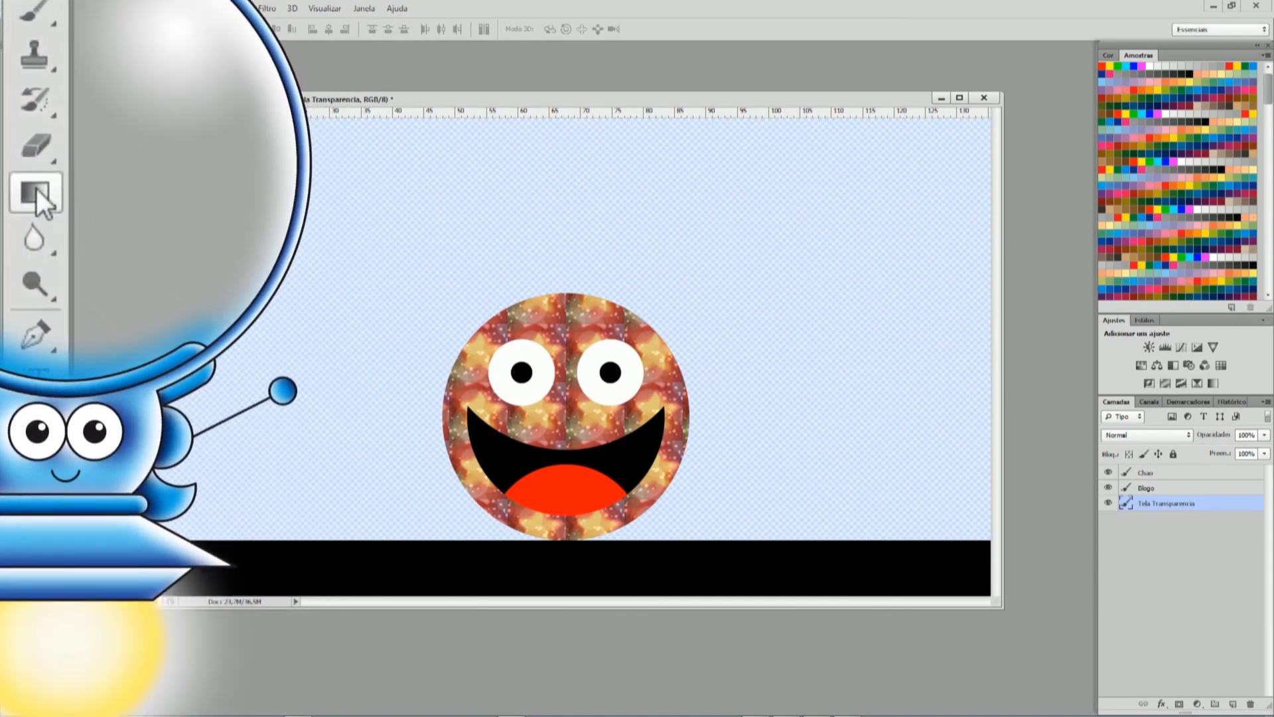
- Choose the Gradient Tool with the Linear Gradient style and bring up the Gradient Editor
left_click(35, 187)
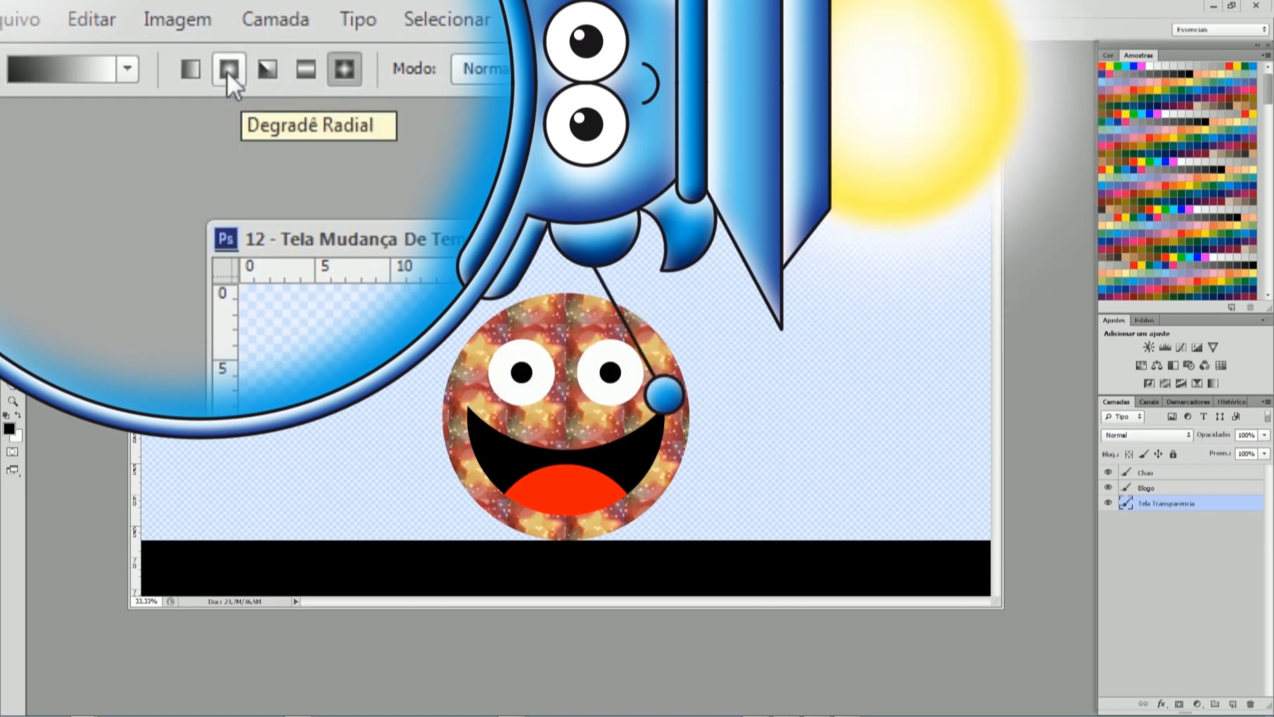
left_click(191, 69)
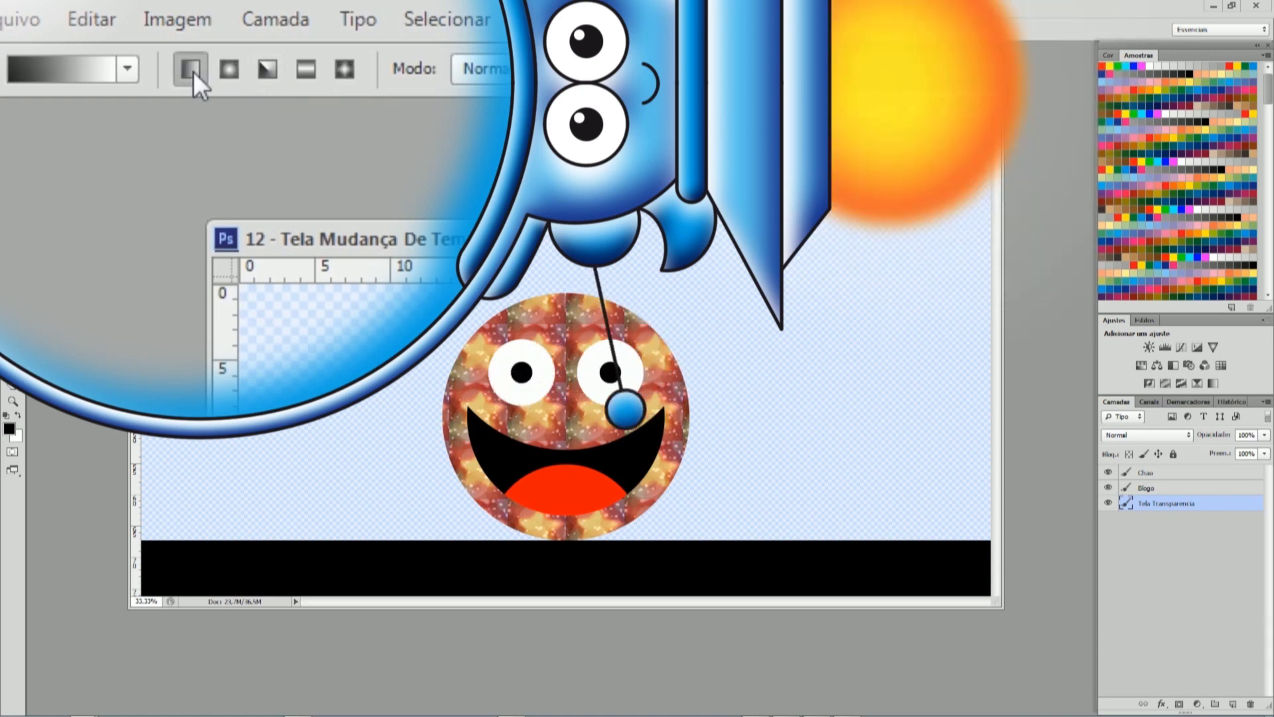
left_click(69, 71)
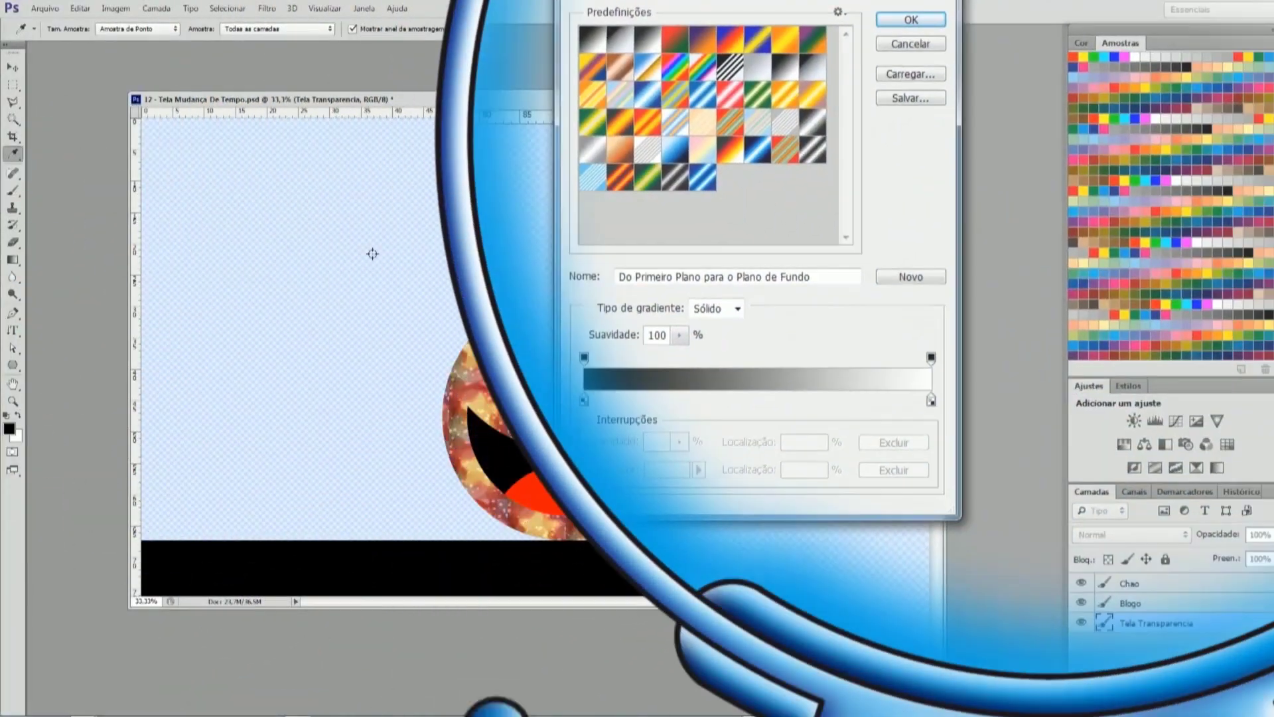
- Define a cyan-to-blue gradient from the Swatches and accept it
left_click(584, 398)
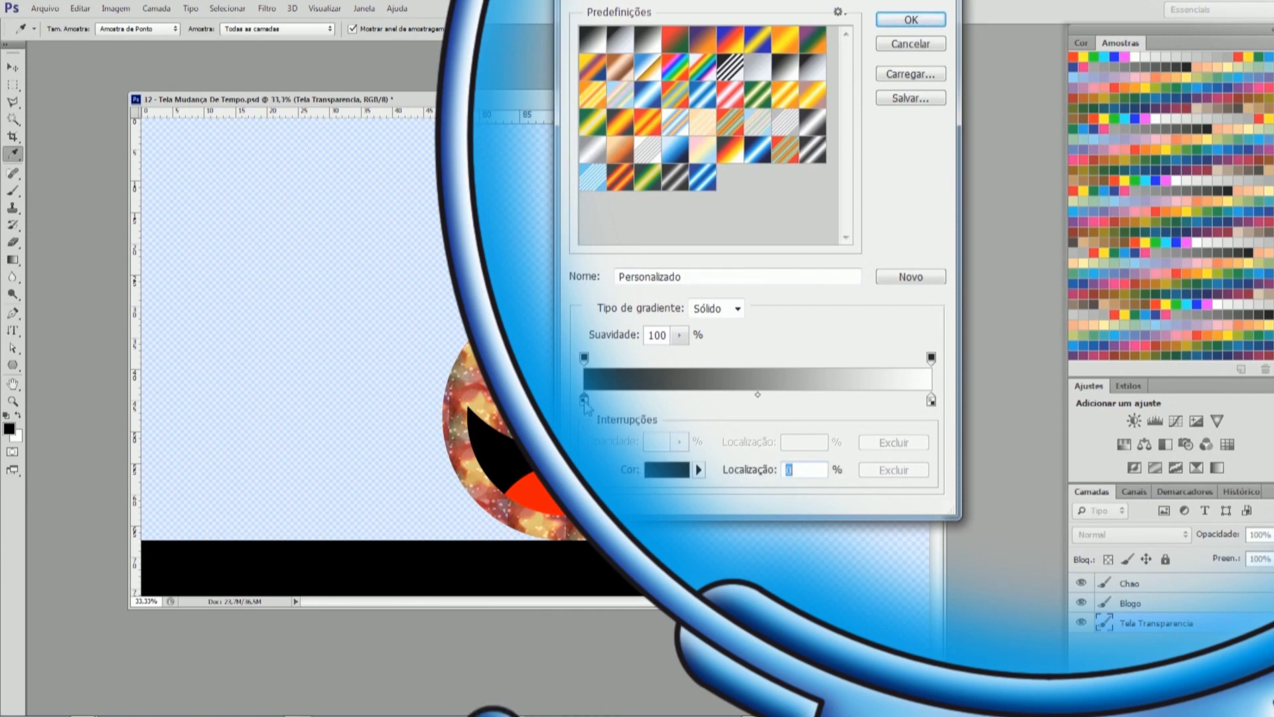
left_click(1147, 178)
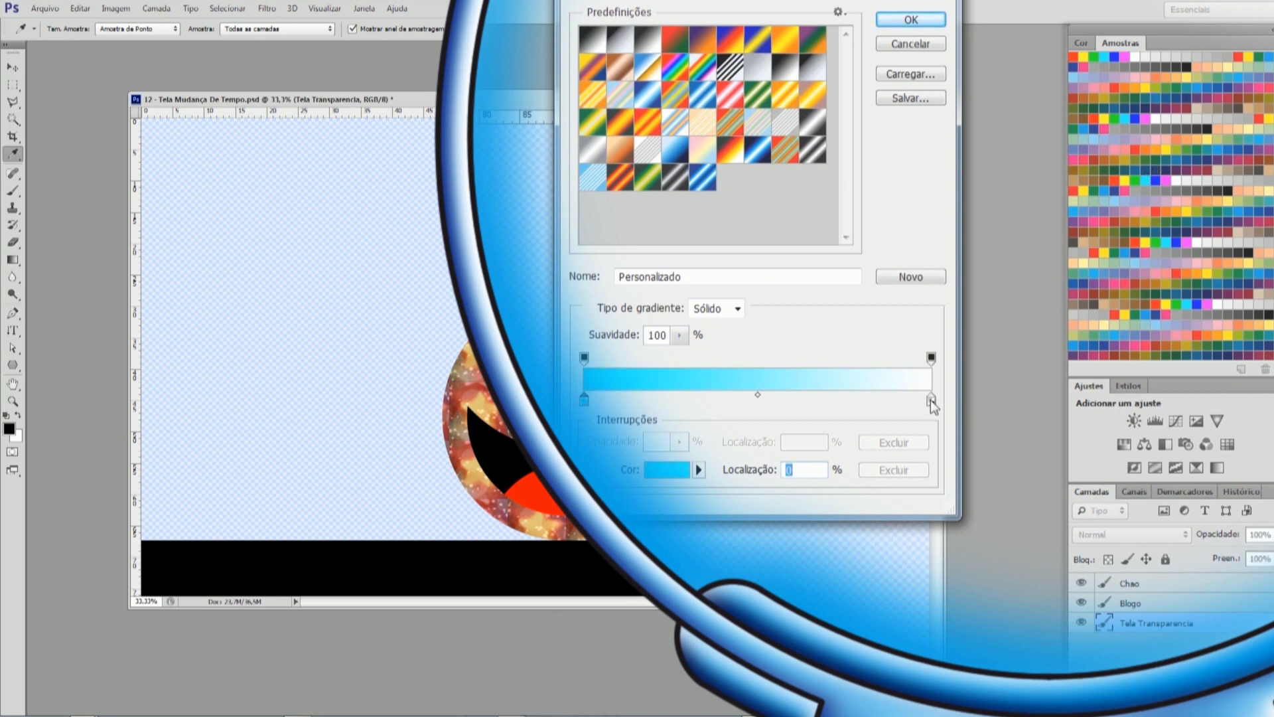
left_click(1162, 179)
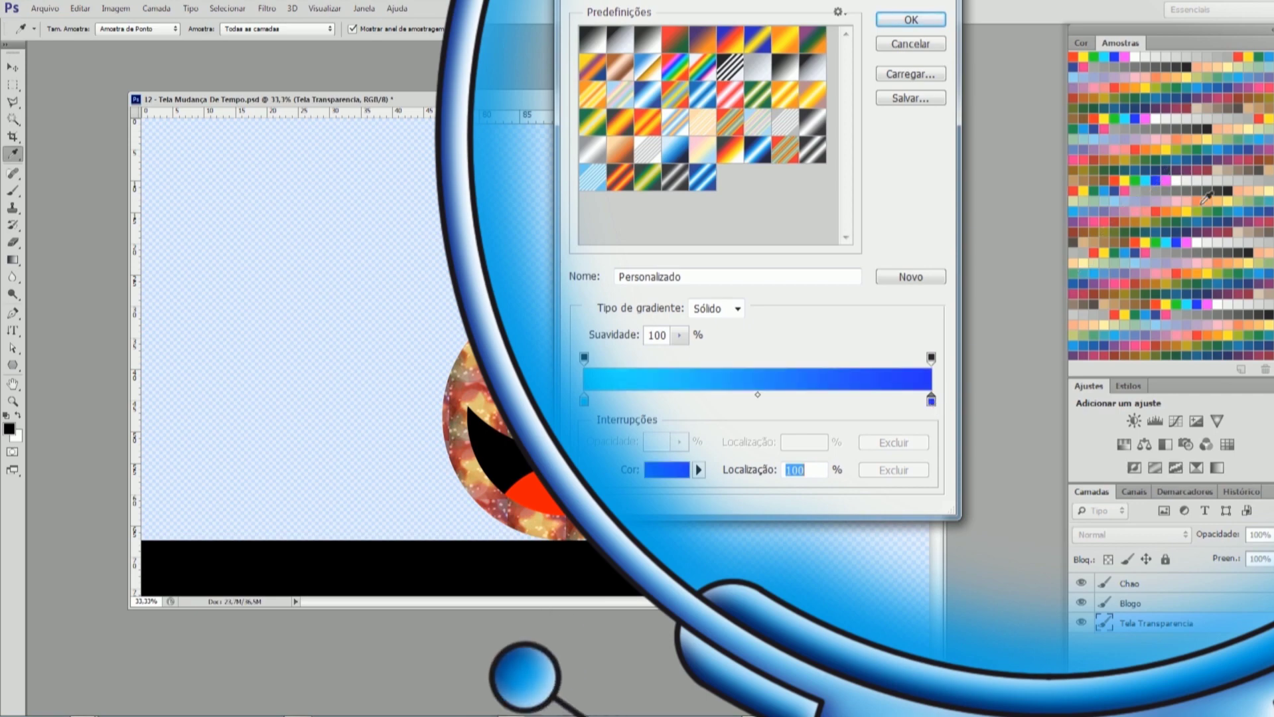
left_click(907, 24)
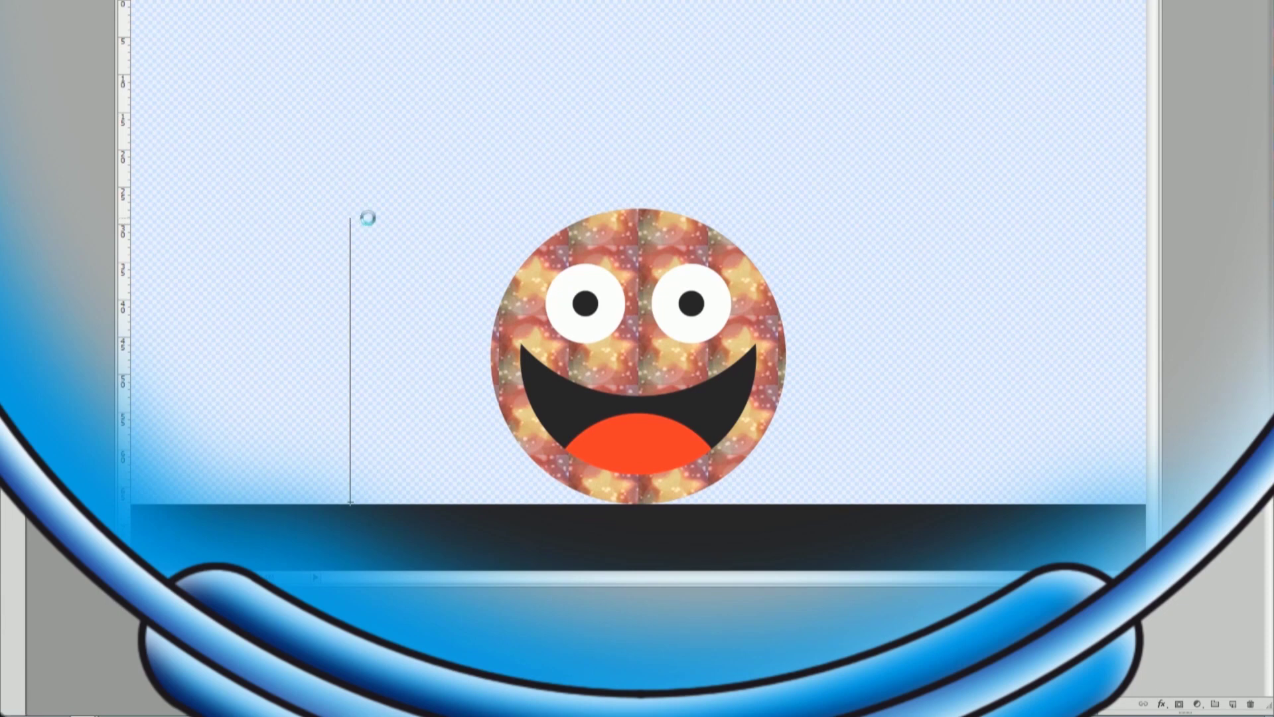
- Try several gradient drags, finishing with an upward vertical drag from the ground line
left_click_drag(350, 219, 350, 503)
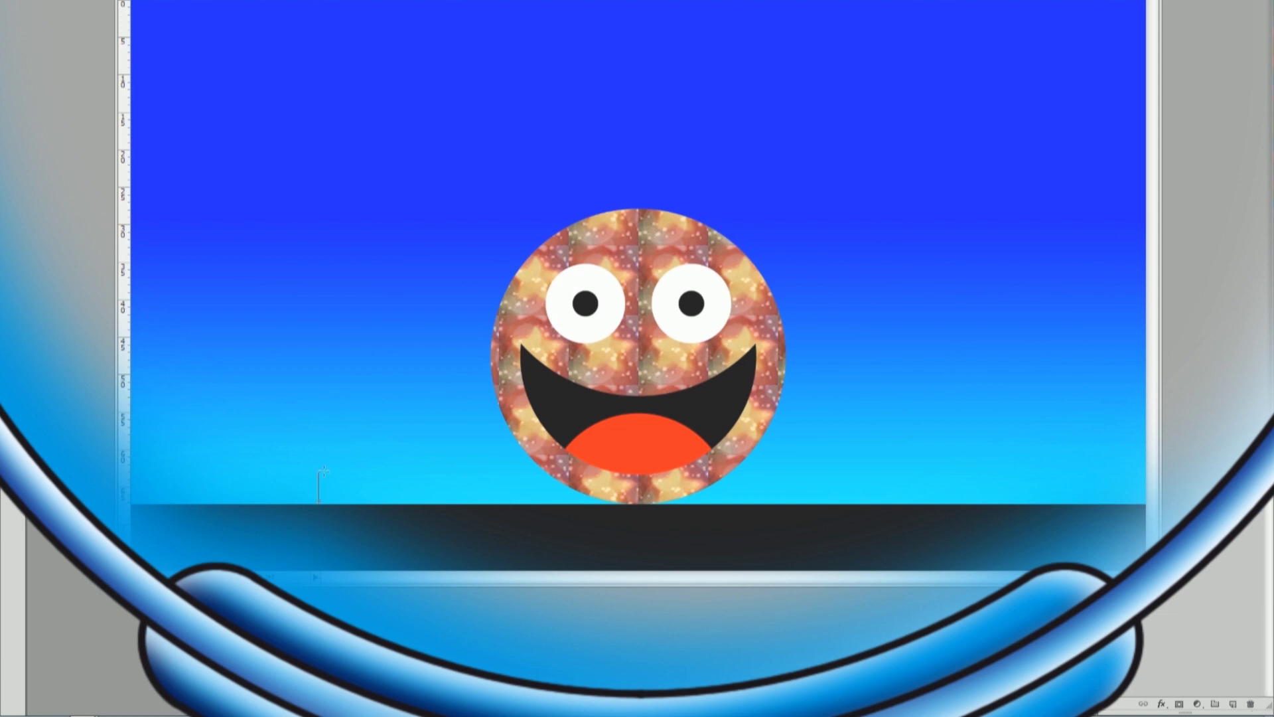
left_click_drag(299, 464, 298, 498)
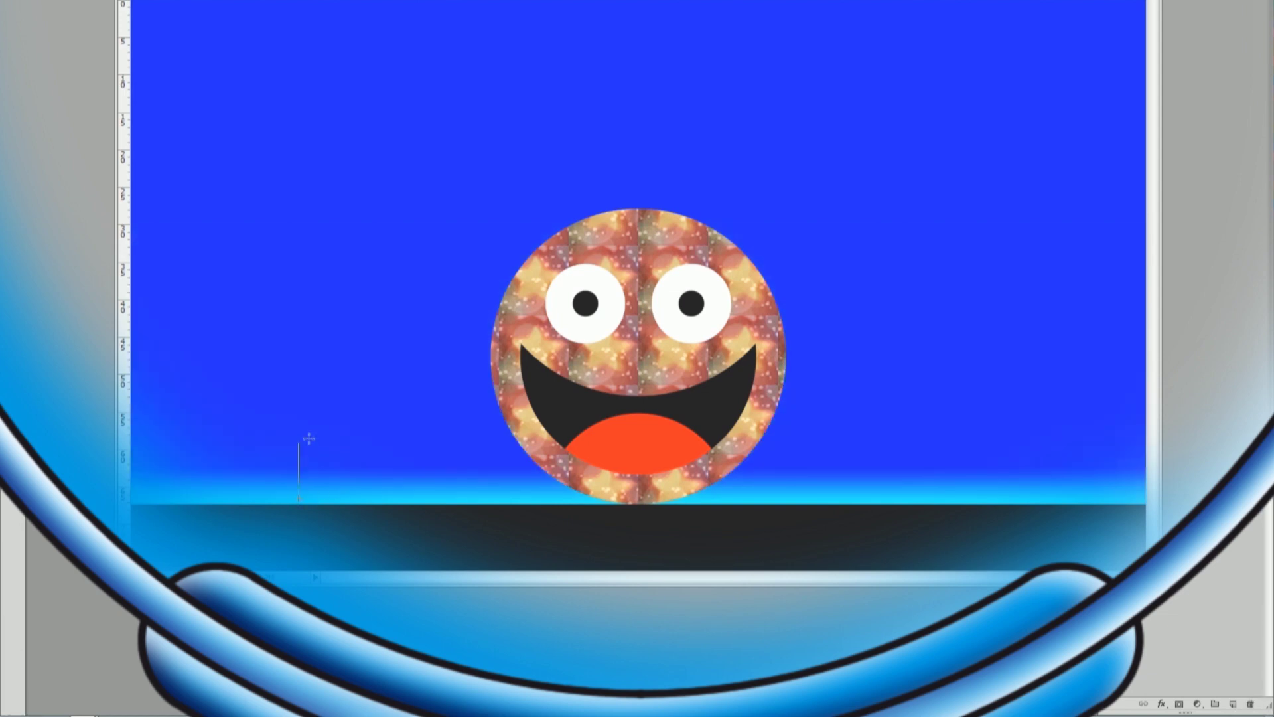
left_click_drag(386, 462, 333, 505)
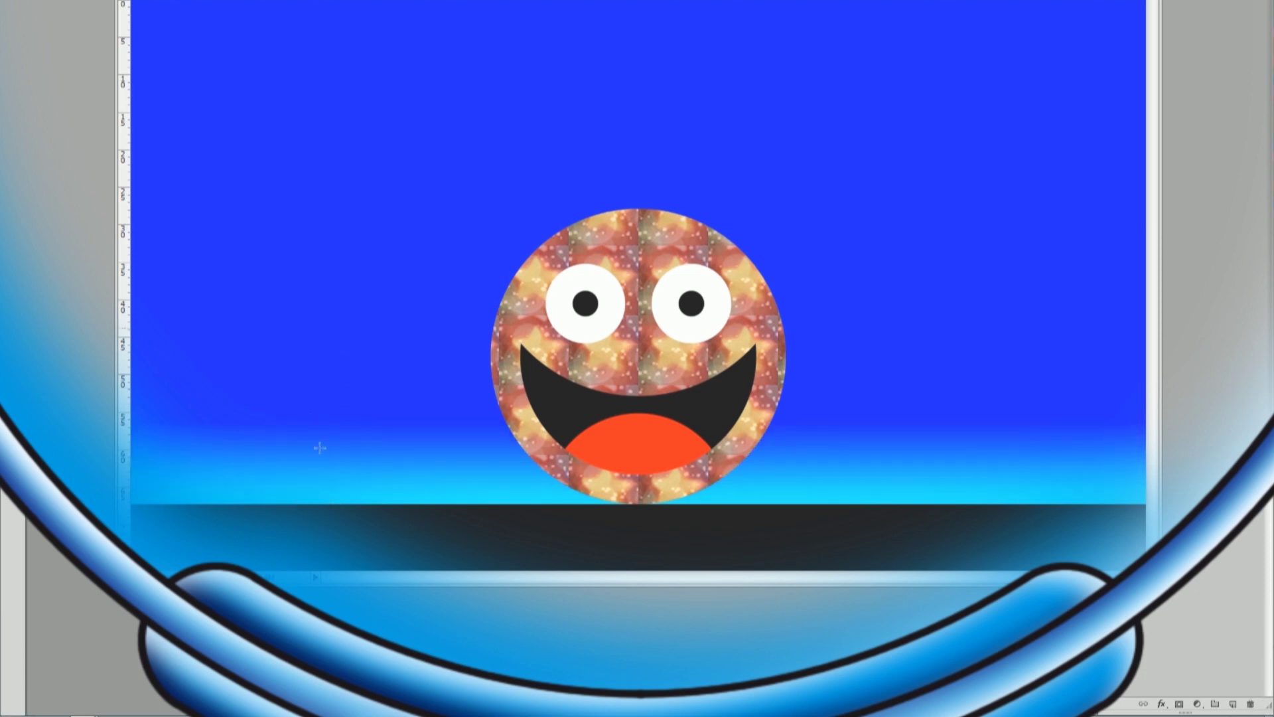
left_click_drag(321, 348, 323, 501)
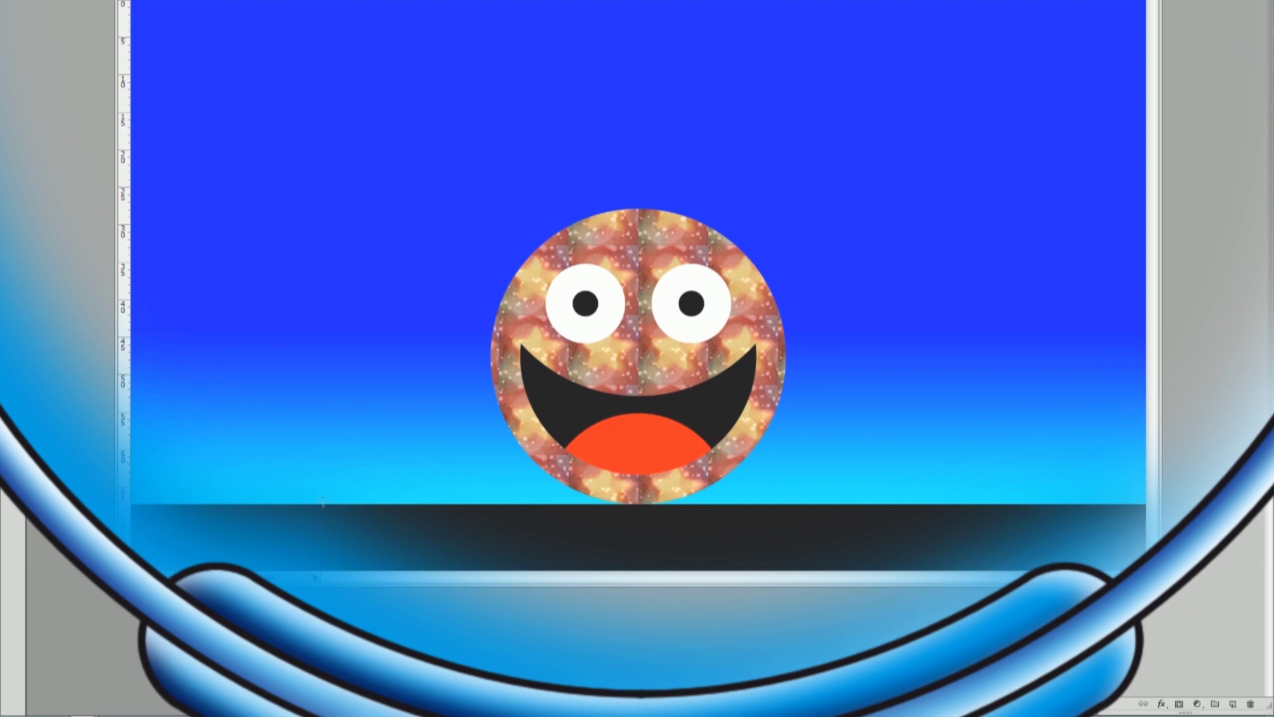
left_click_drag(365, 5, 364, 17)
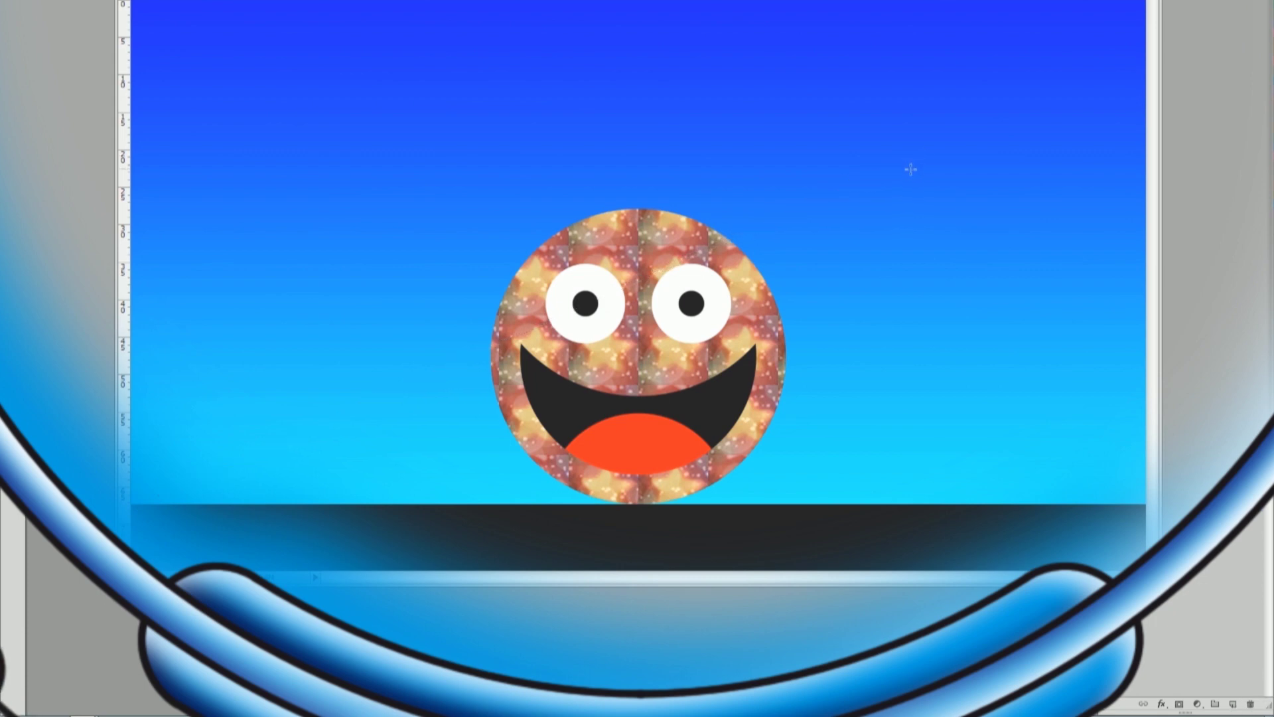
left_click_drag(911, 170, 465, 372)
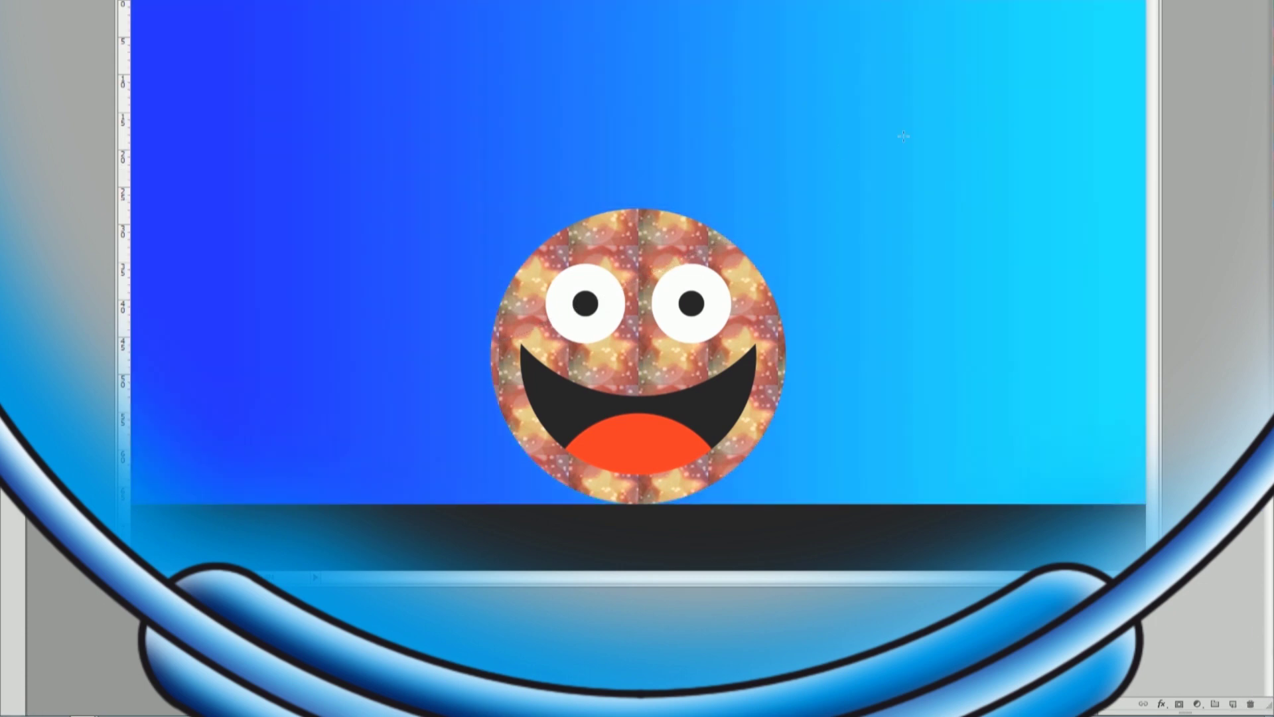
left_click_drag(664, 307, 665, 307)
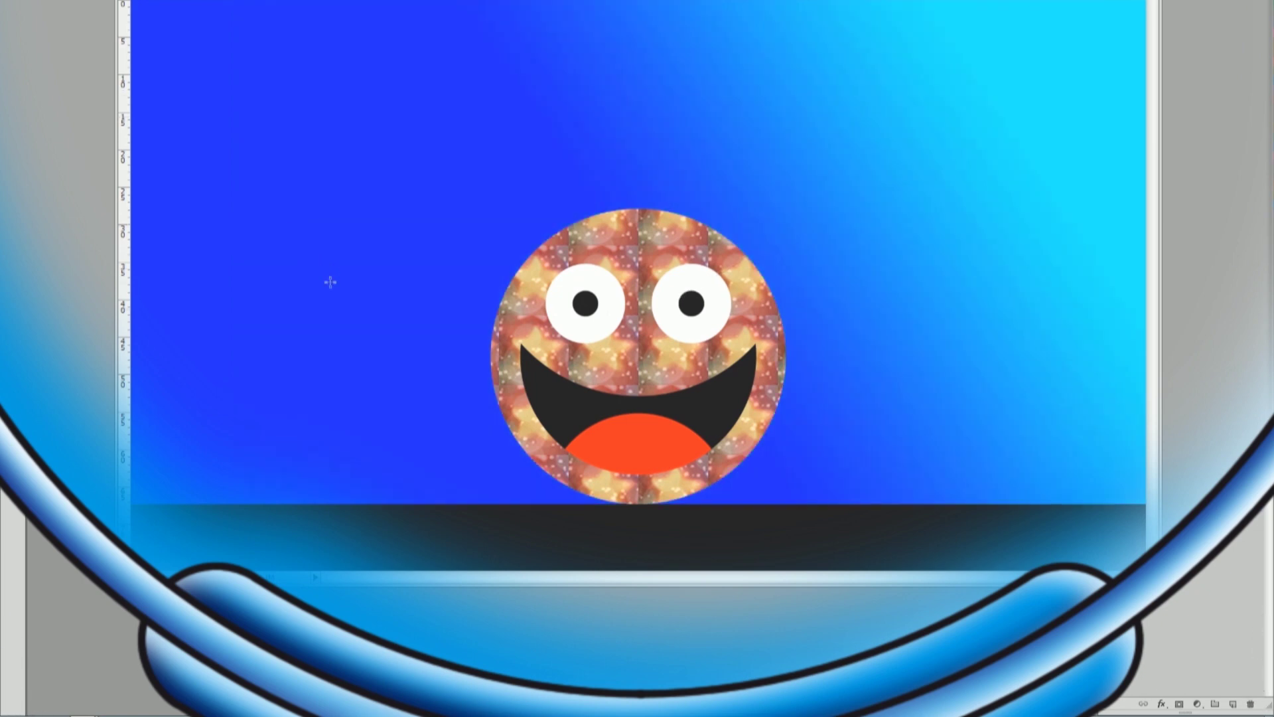
mouse_move(330, 282)
left_mouse_down()
mouse_move(287, 219)
mouse_move(341, 218)
left_mouse_up()
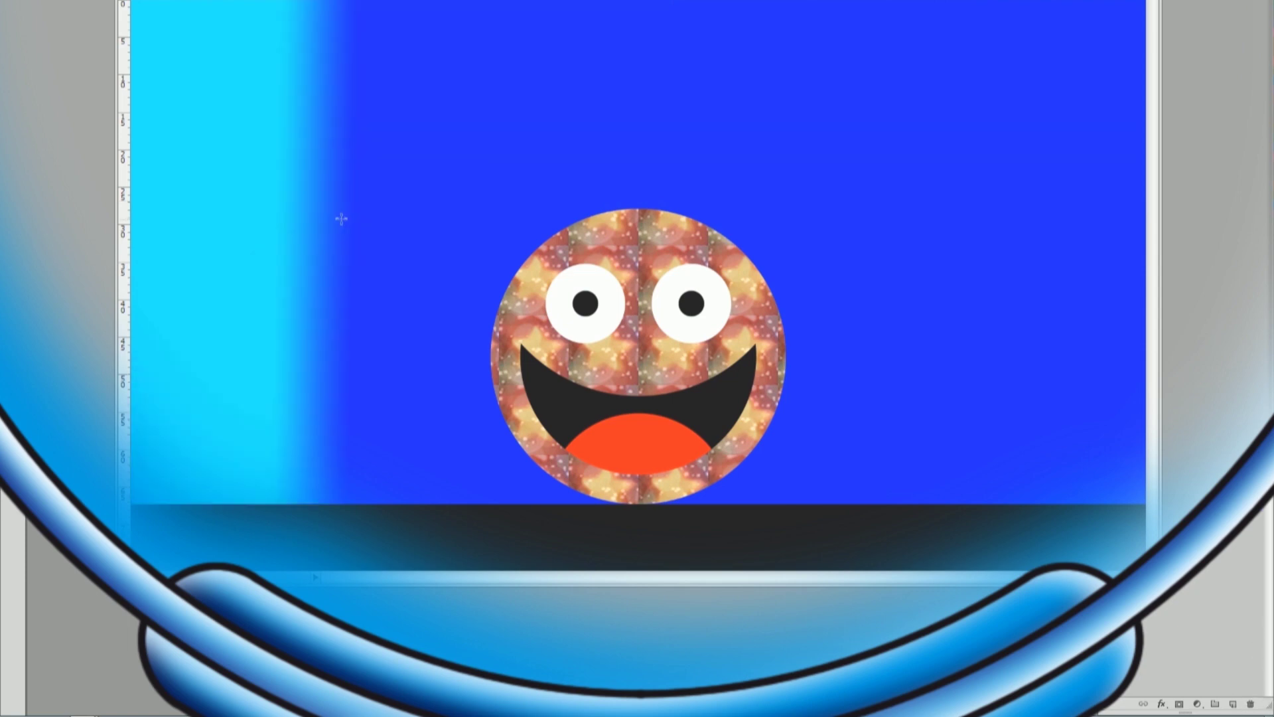
left_click_drag(493, 124, 491, 131)
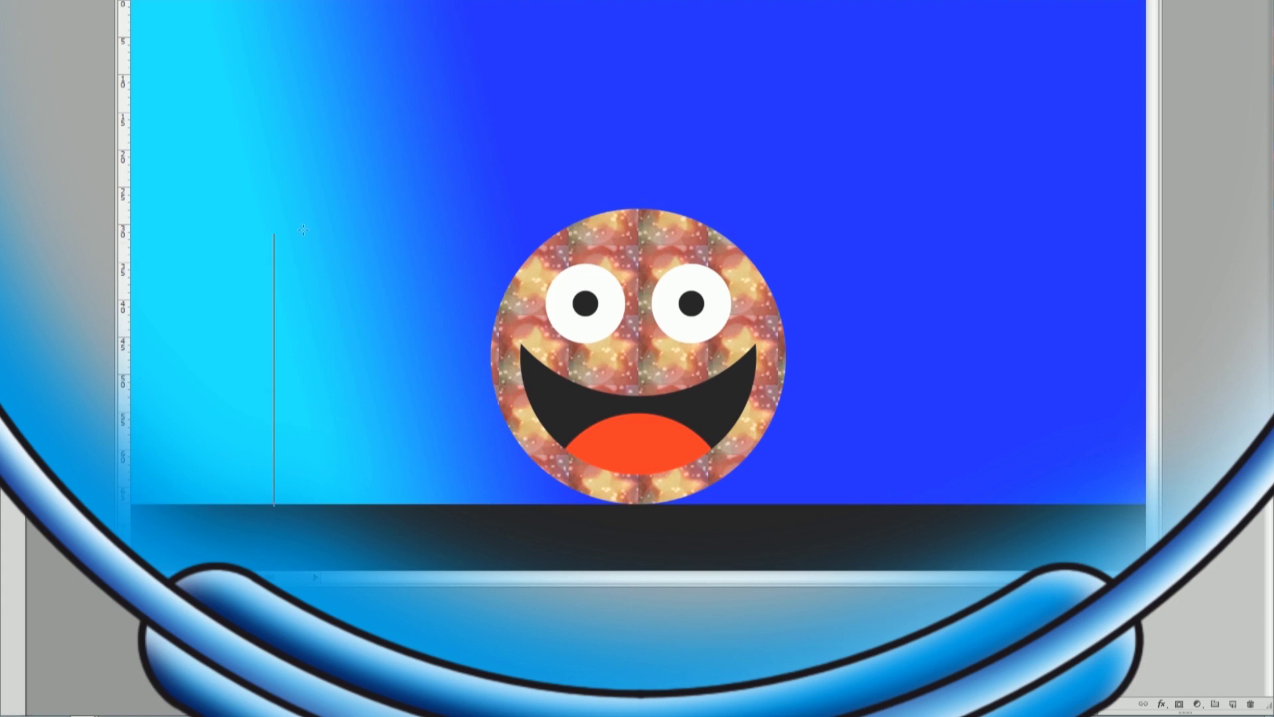
left_click_drag(274, 505, 274, 252)
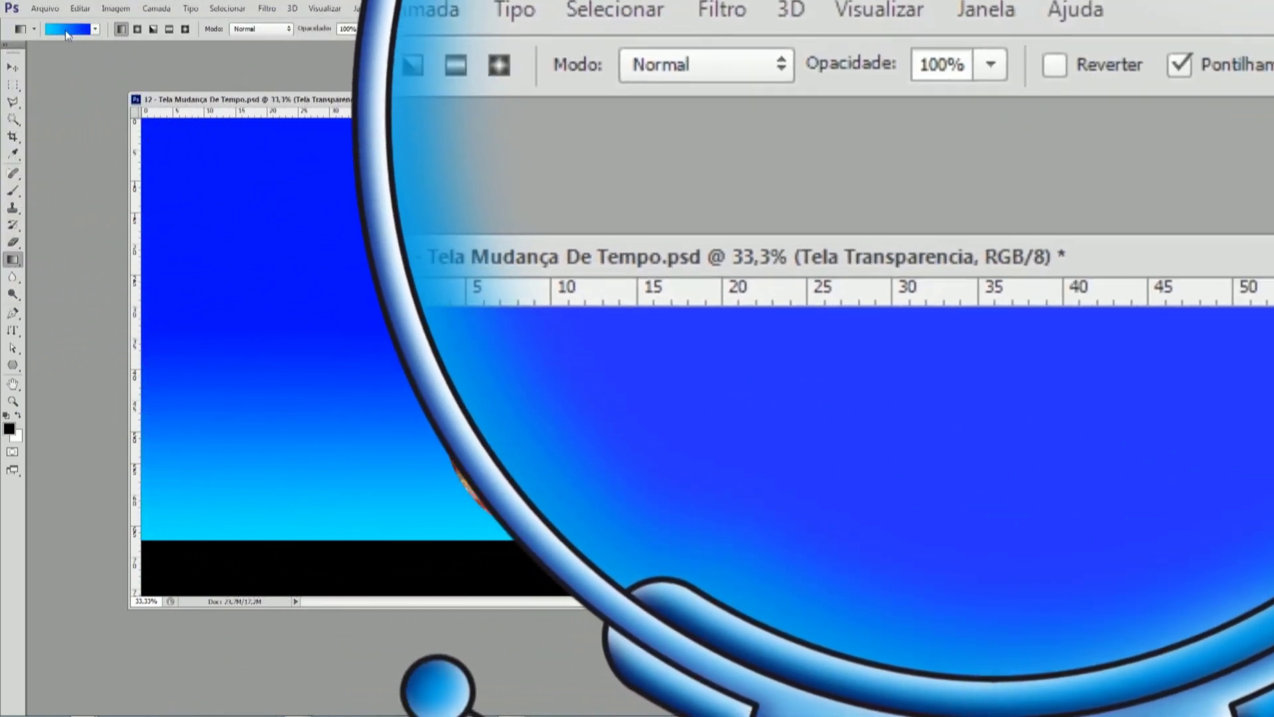
- Reopen the gradient and set the start stop to blue and the end stop to navy #02021d
left_click(65, 30)
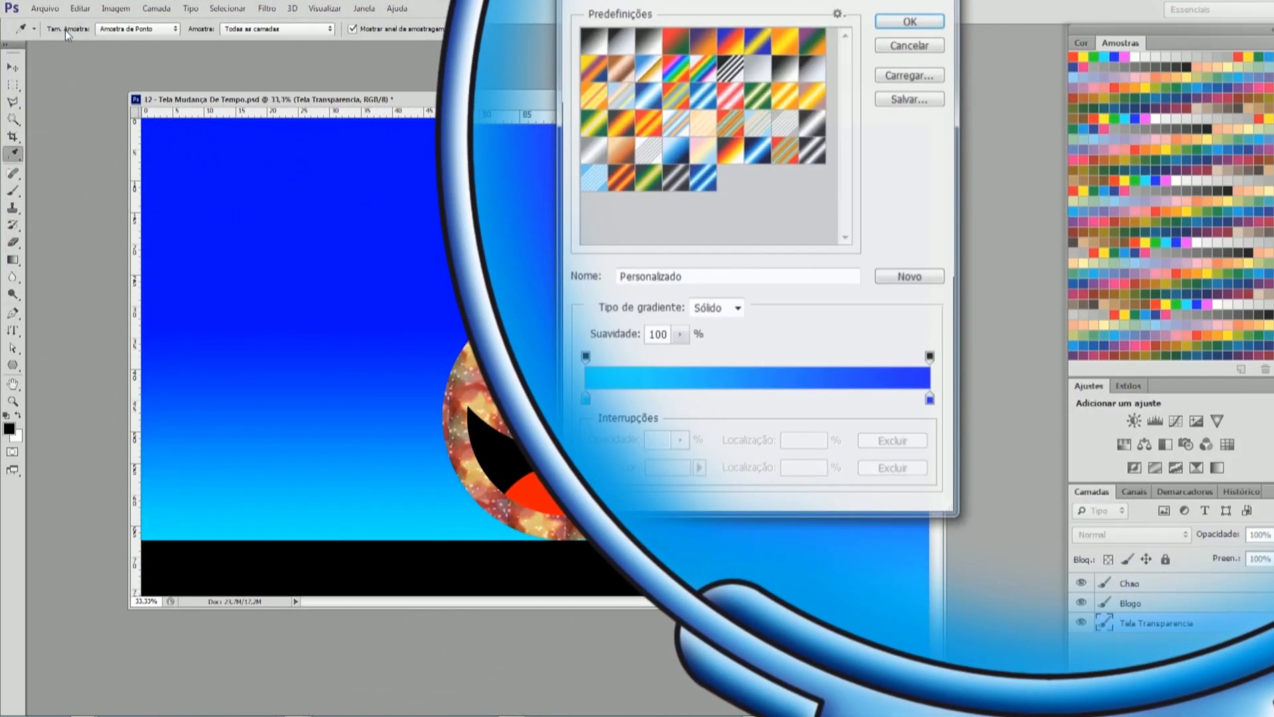
left_click(584, 401)
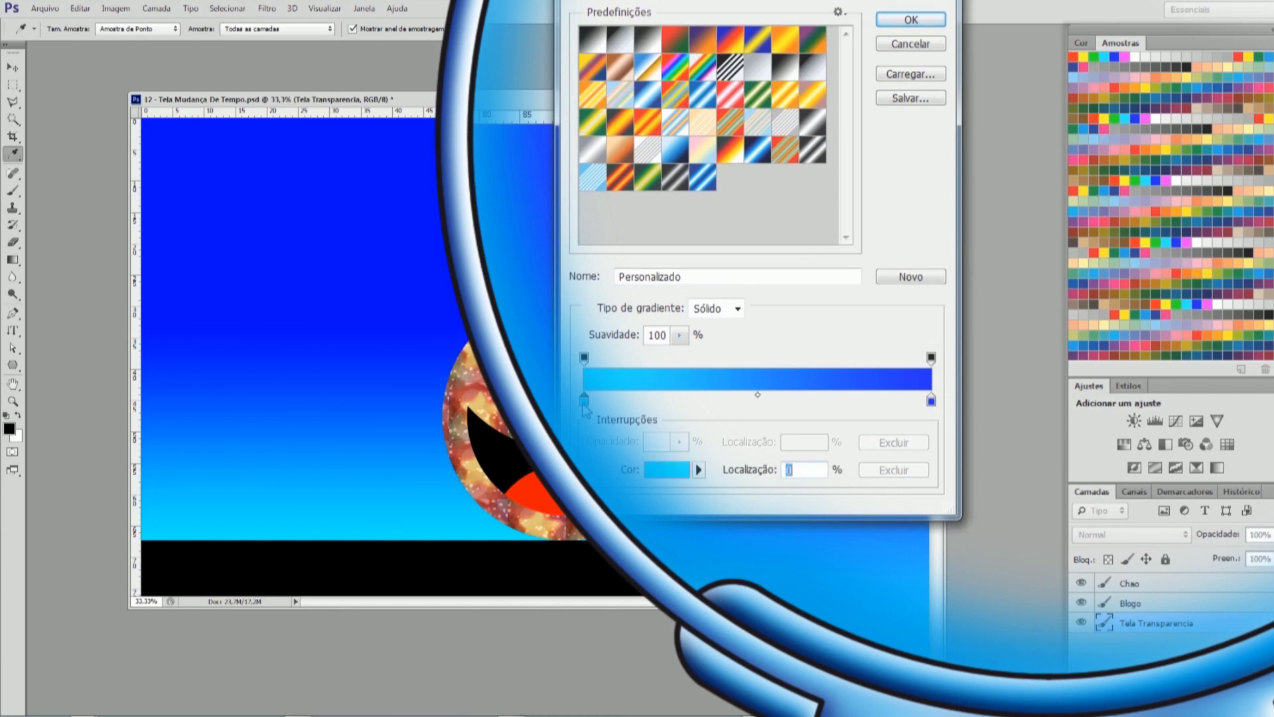
left_click(1179, 241)
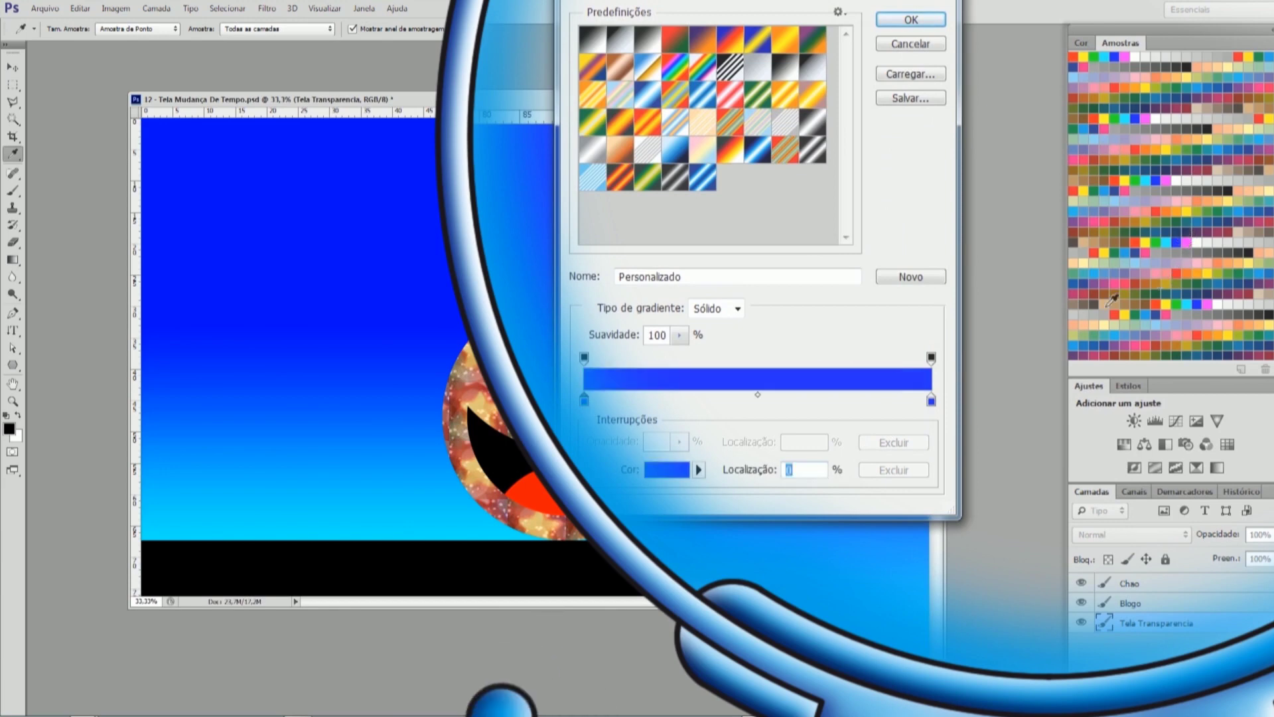
left_click(931, 402)
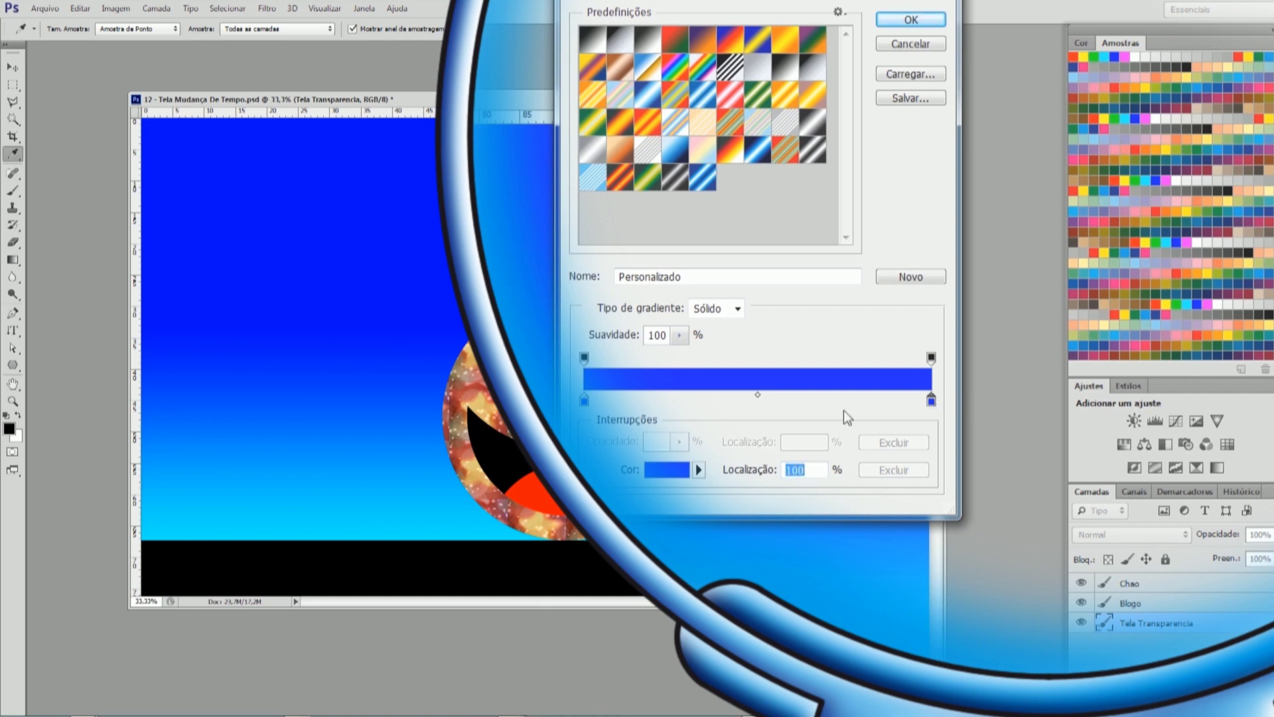
left_click(665, 471)
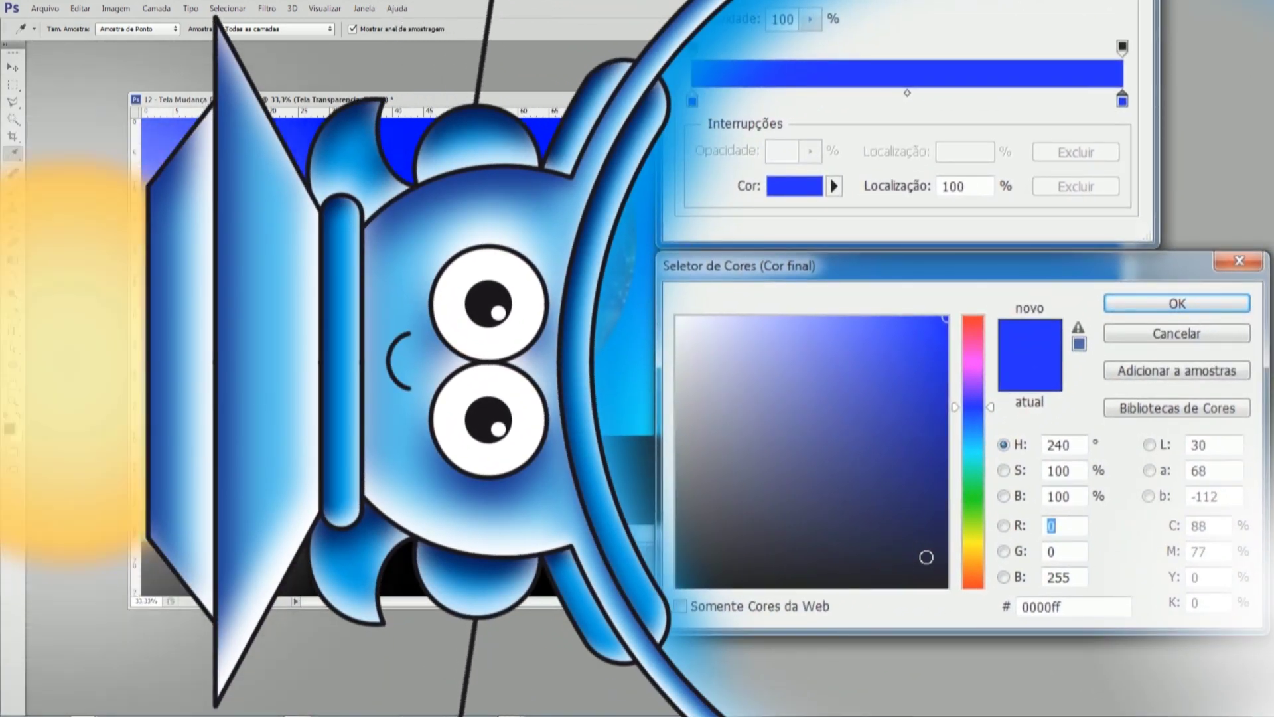
left_click(926, 557)
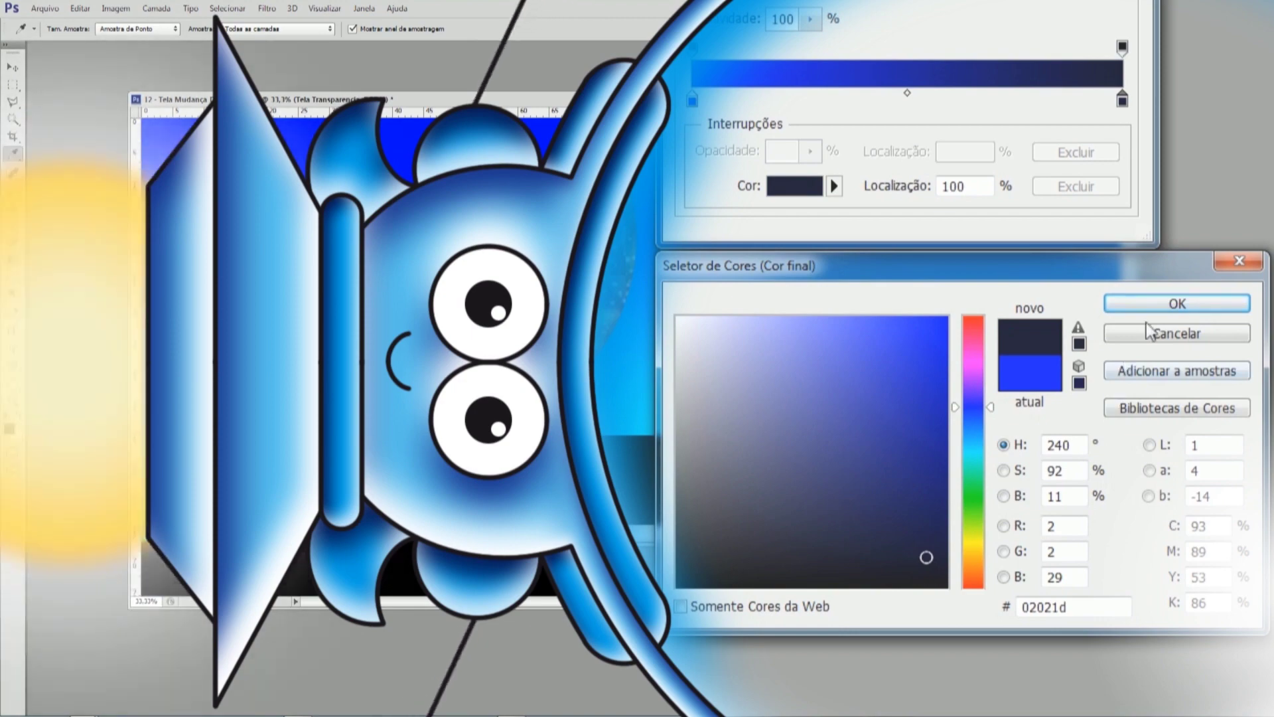
left_click(1158, 302)
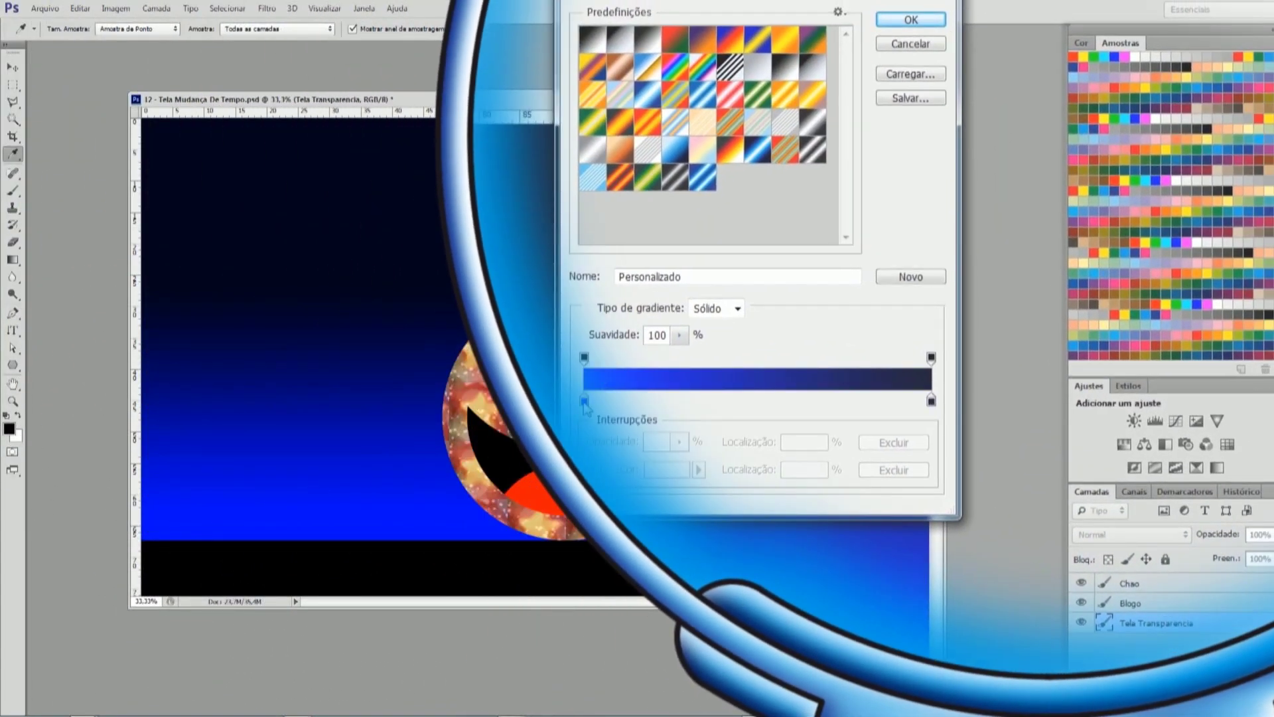
- Set the gradient's start stop to yellow-green and its end stop to cyan, then accept it
left_click(584, 401)
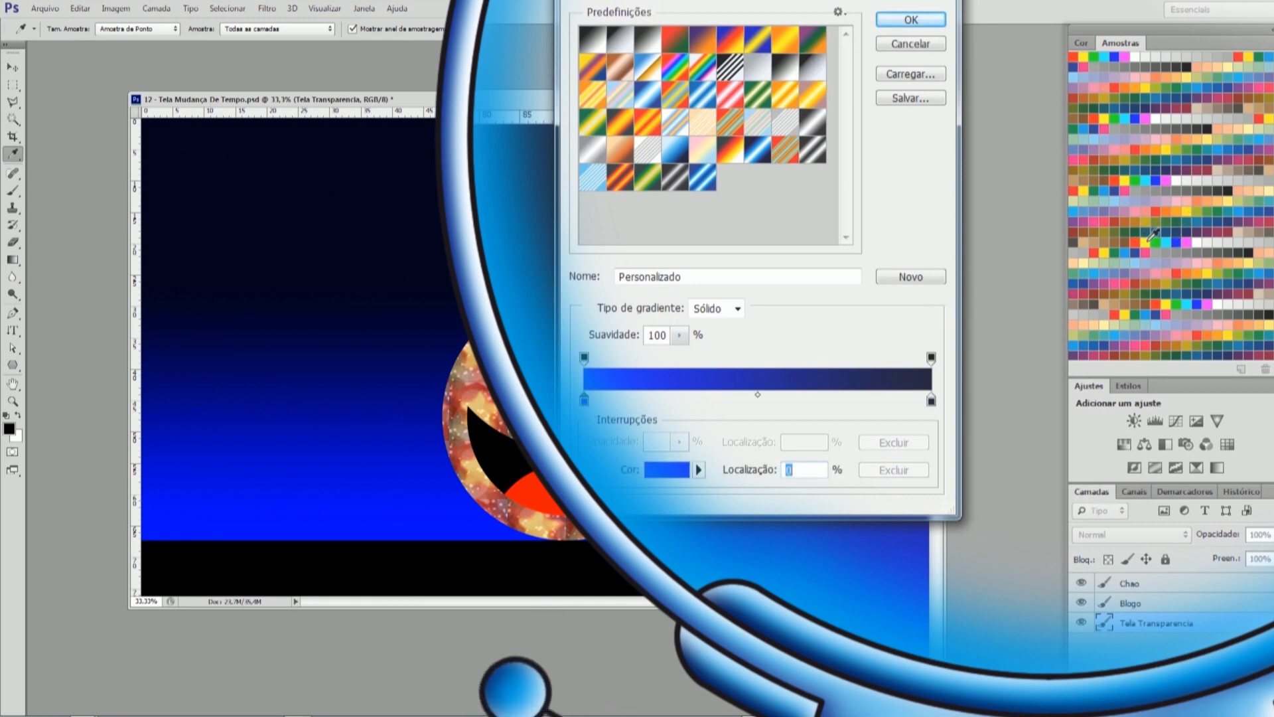
left_click(1150, 238)
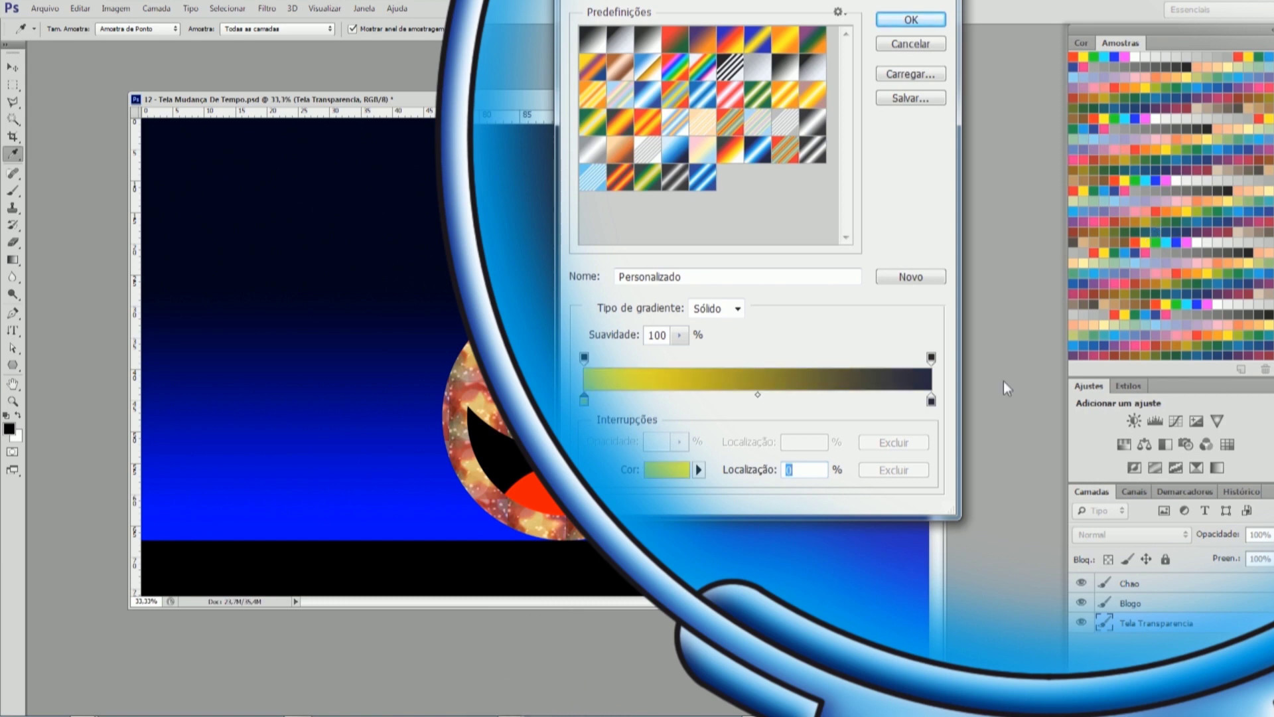
left_click(933, 404)
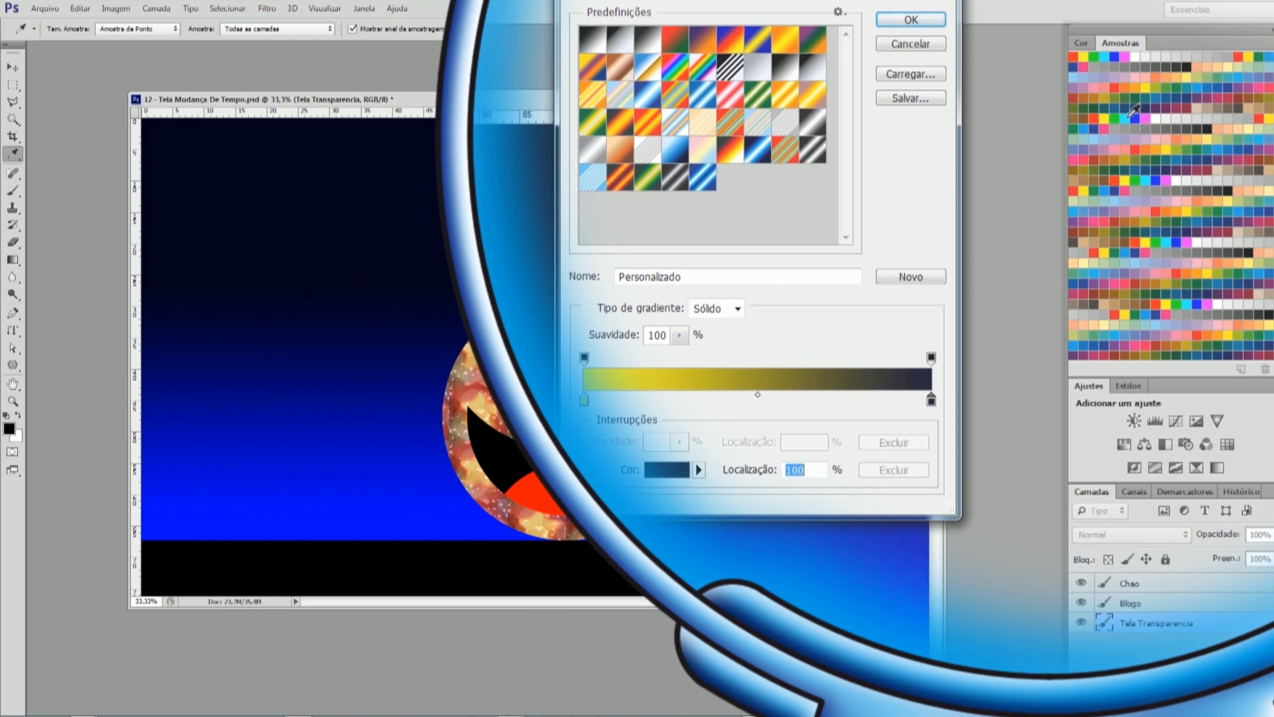
left_click(1130, 117)
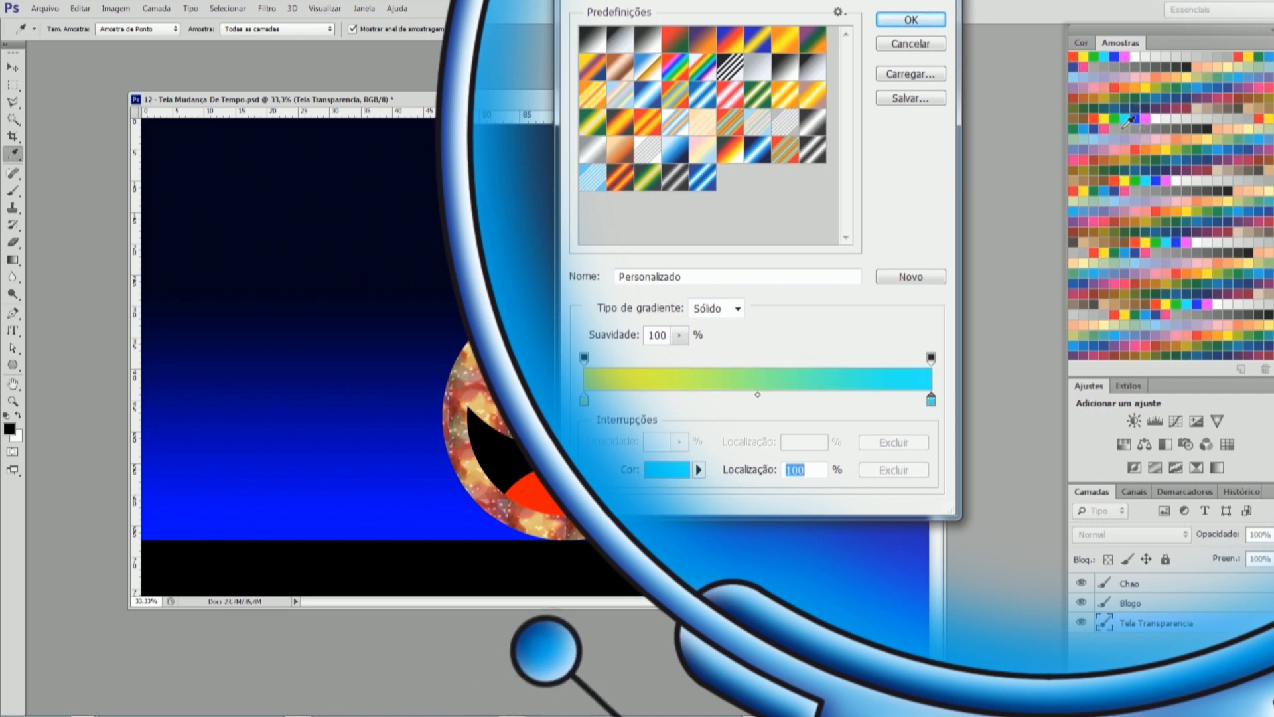
left_click(916, 22)
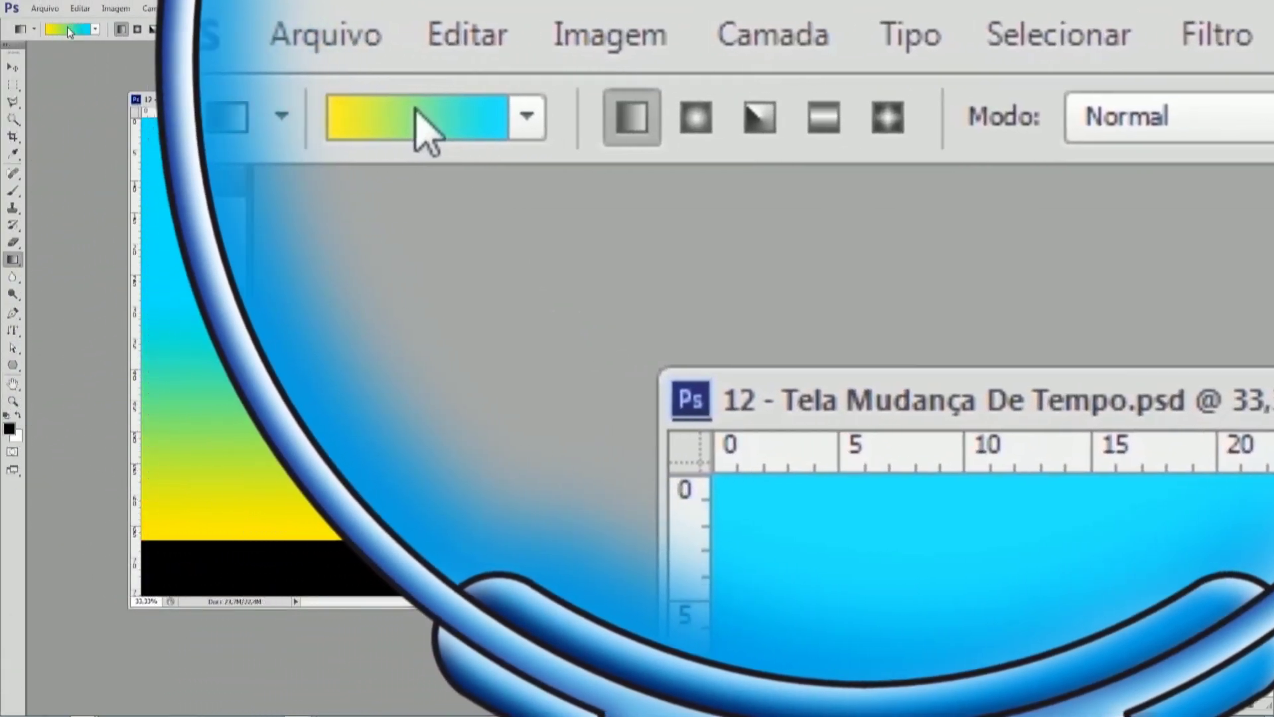
- Change the gradient's start stop to light cyan and redraw it upward from the ground line
left_click(68, 30)
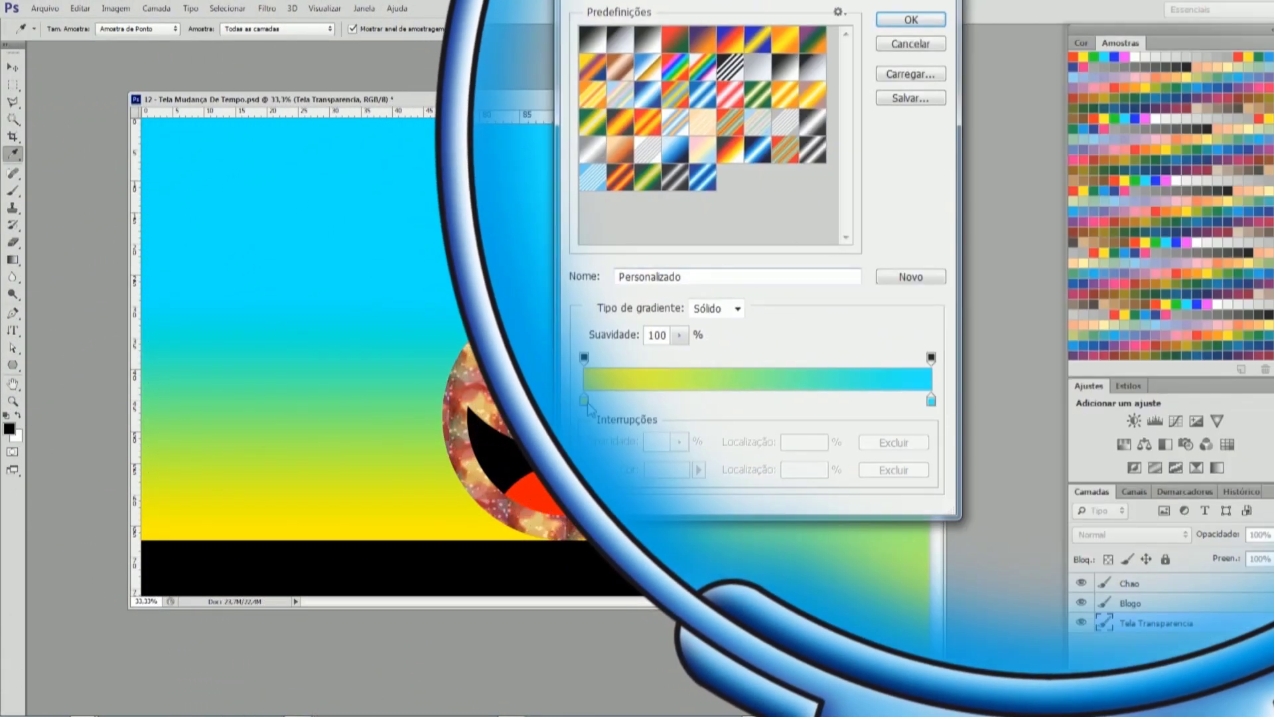
left_click(585, 400)
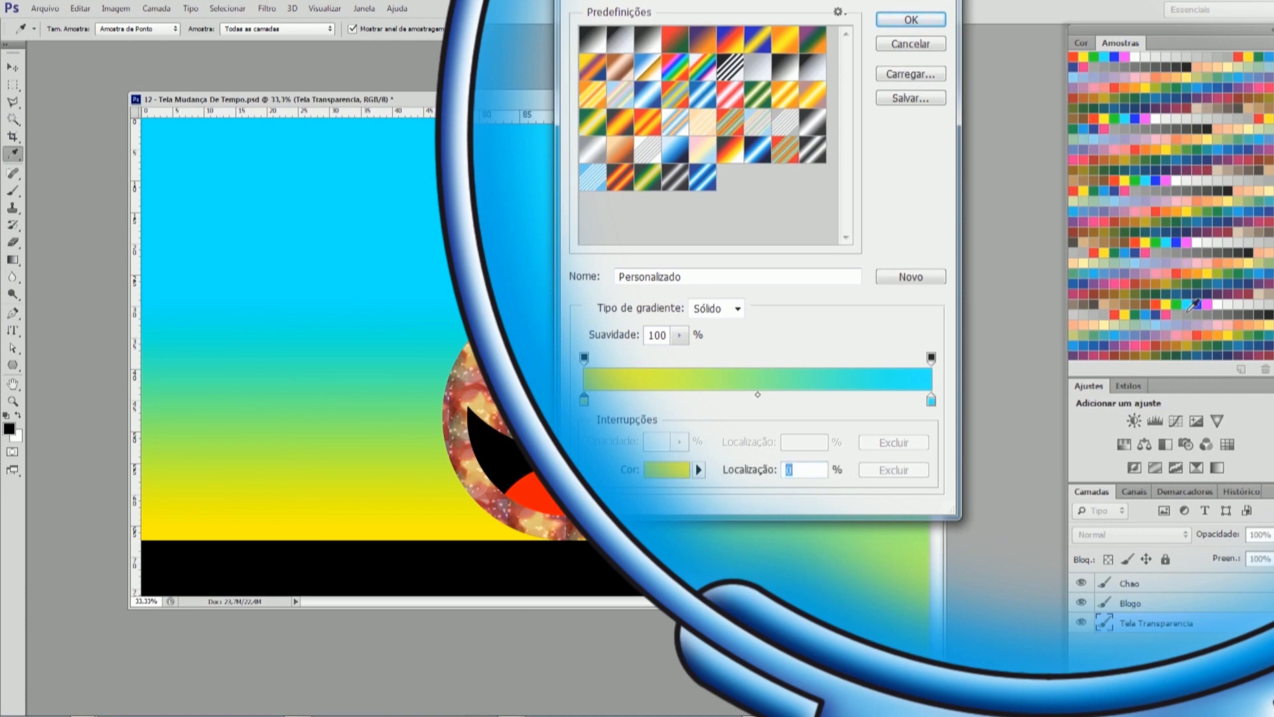
left_click(1220, 302)
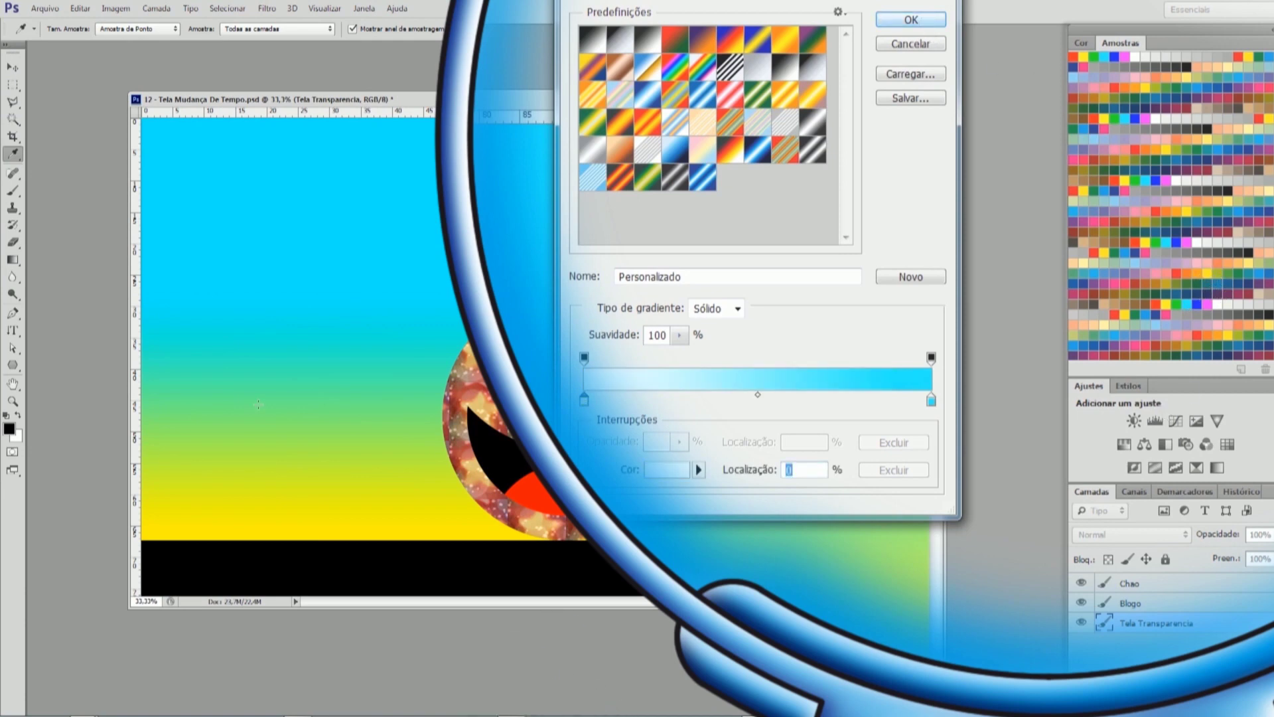
key("Return")
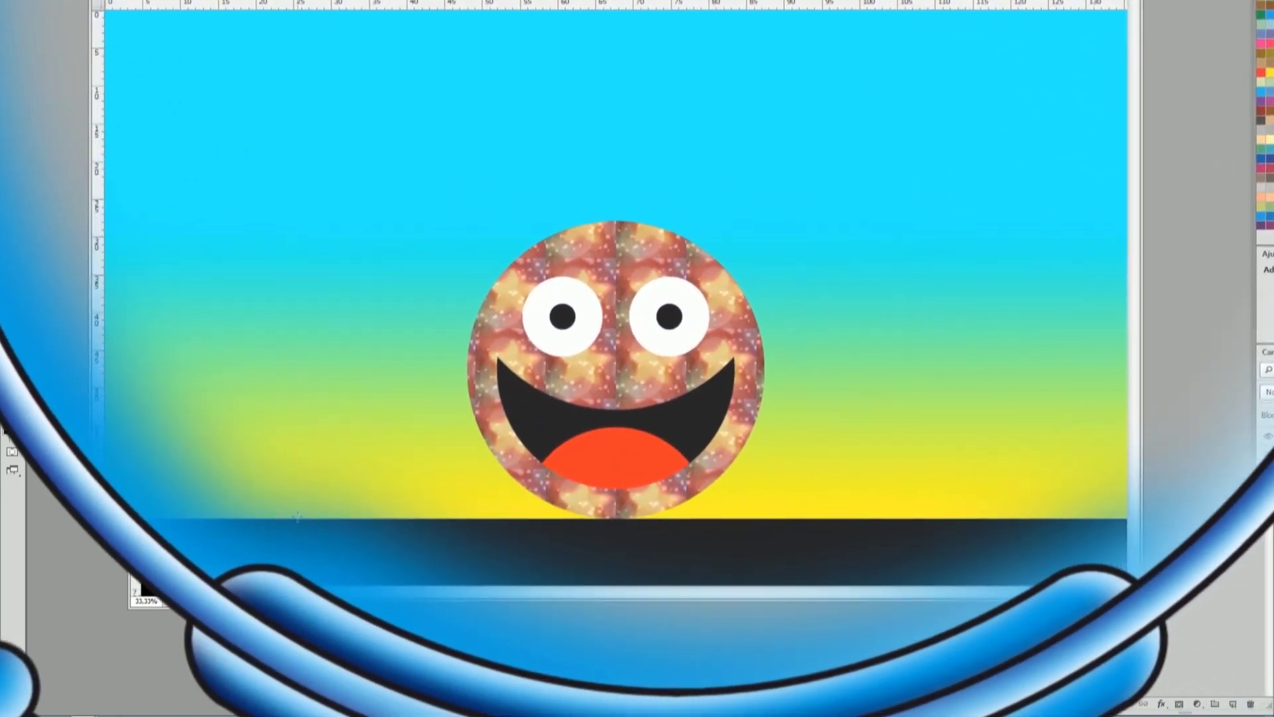
left_click_drag(322, 503, 344, 342)
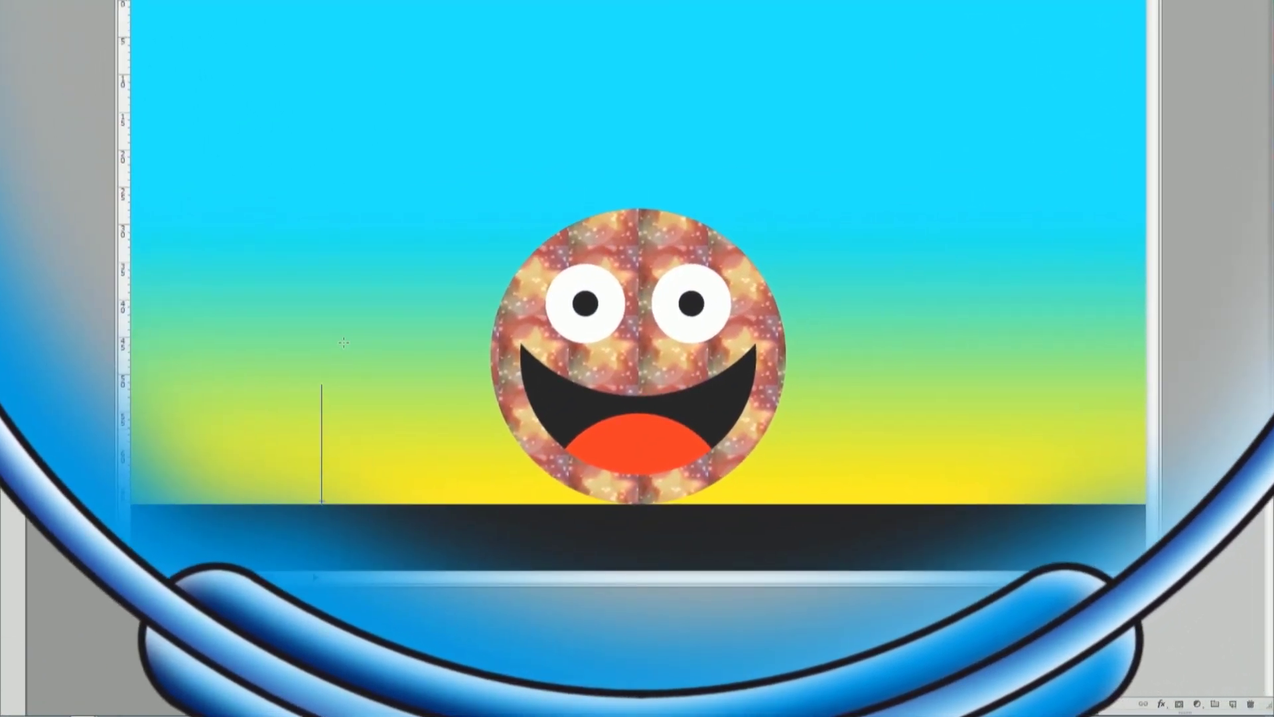
left_click_drag(345, 209, 344, 196)
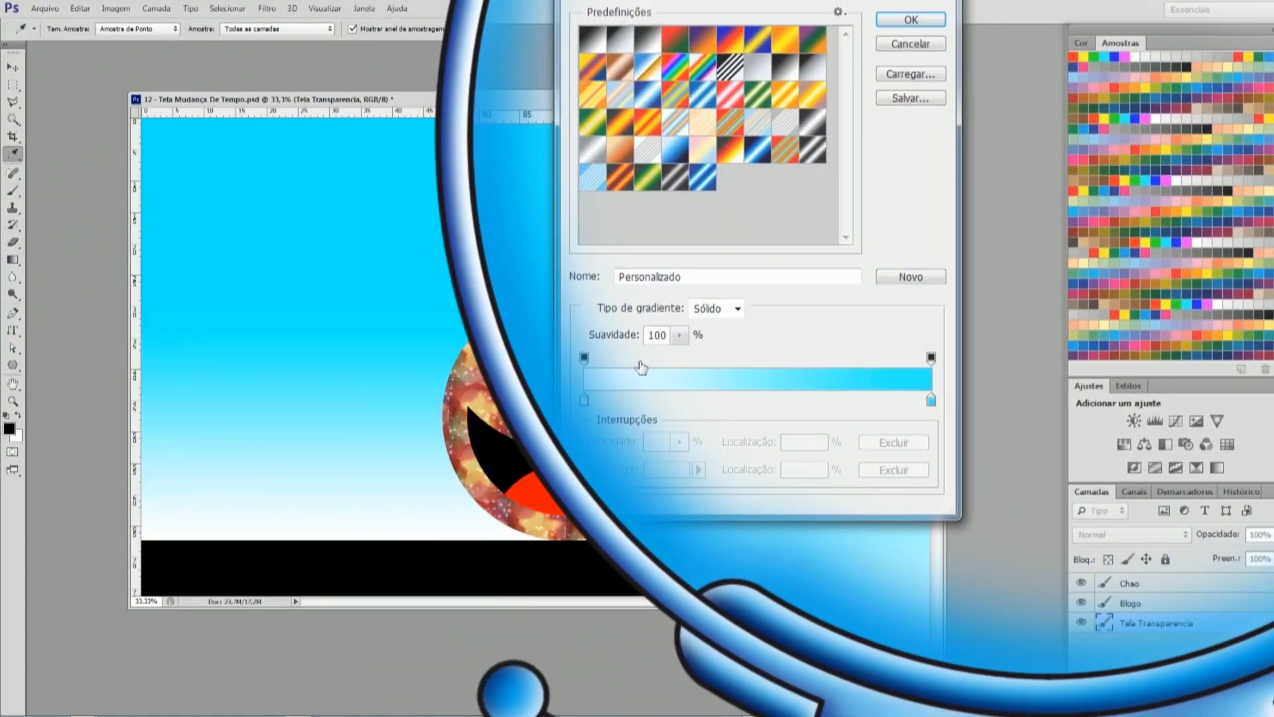
- Build a three-stop gradient: yellow-green start, a red stop at 50%, and a blue end
left_click(583, 401)
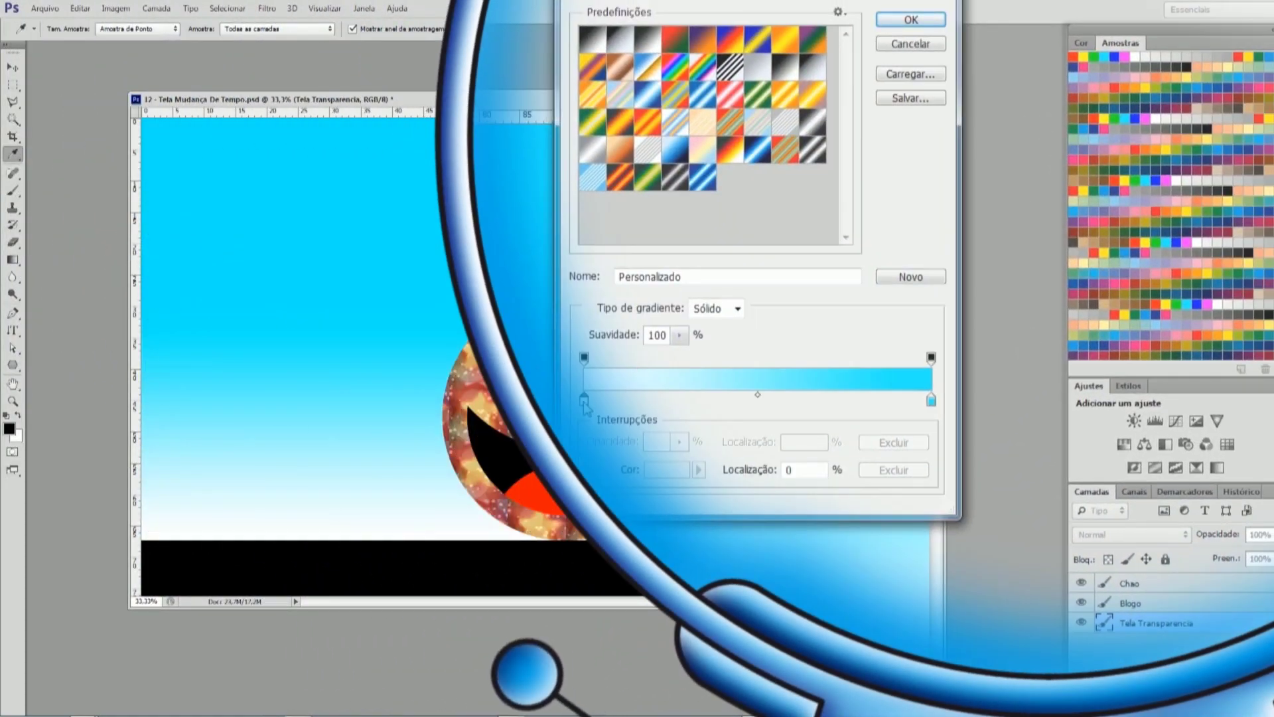
left_click(1149, 238)
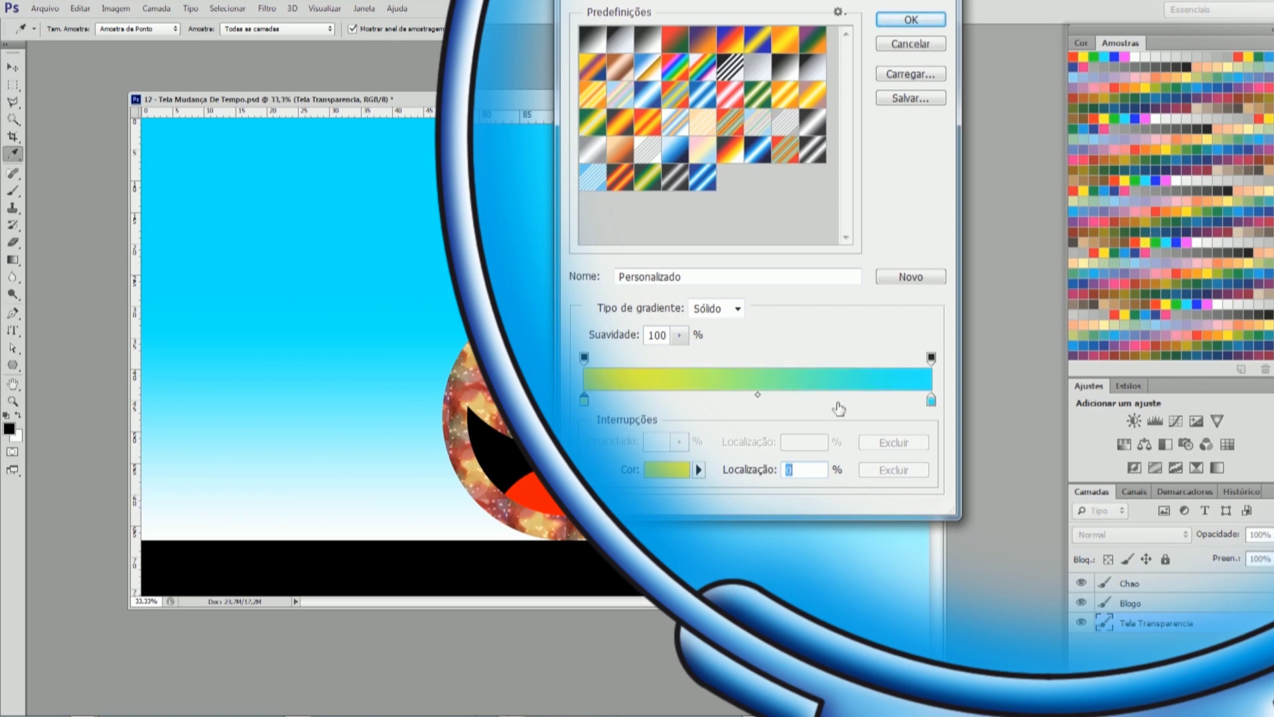
left_click(758, 399)
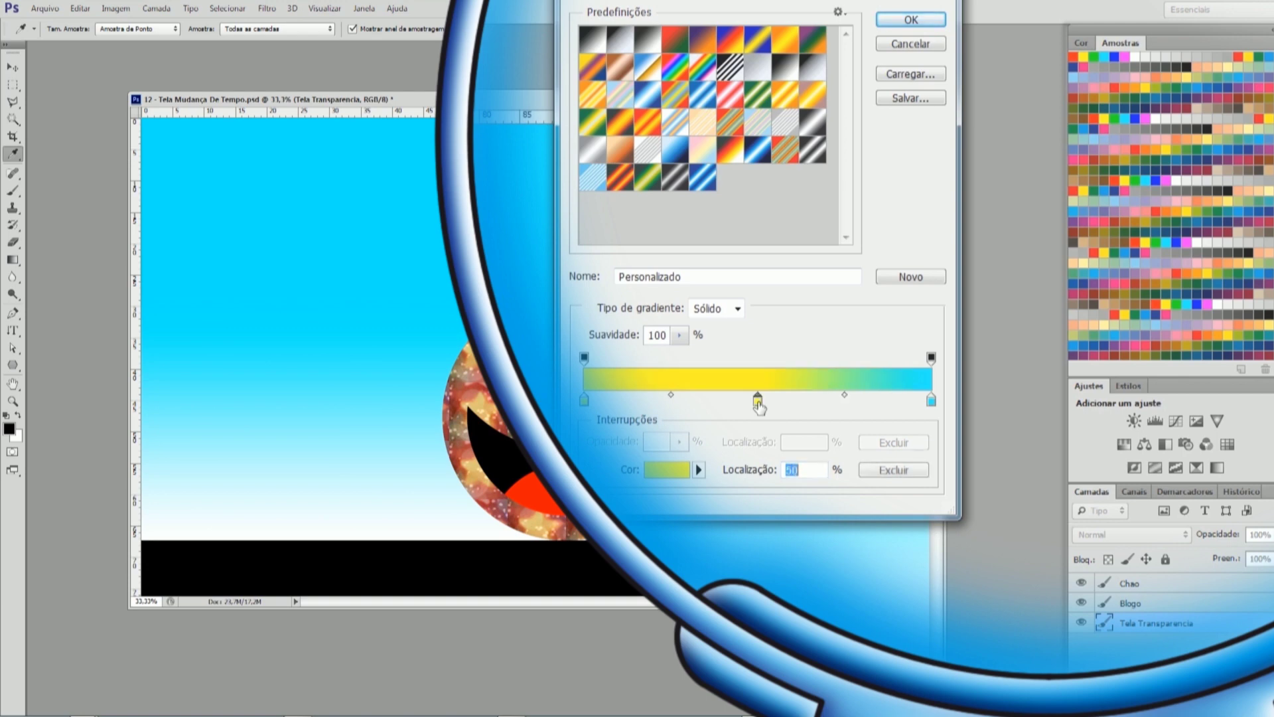
left_click(1160, 211)
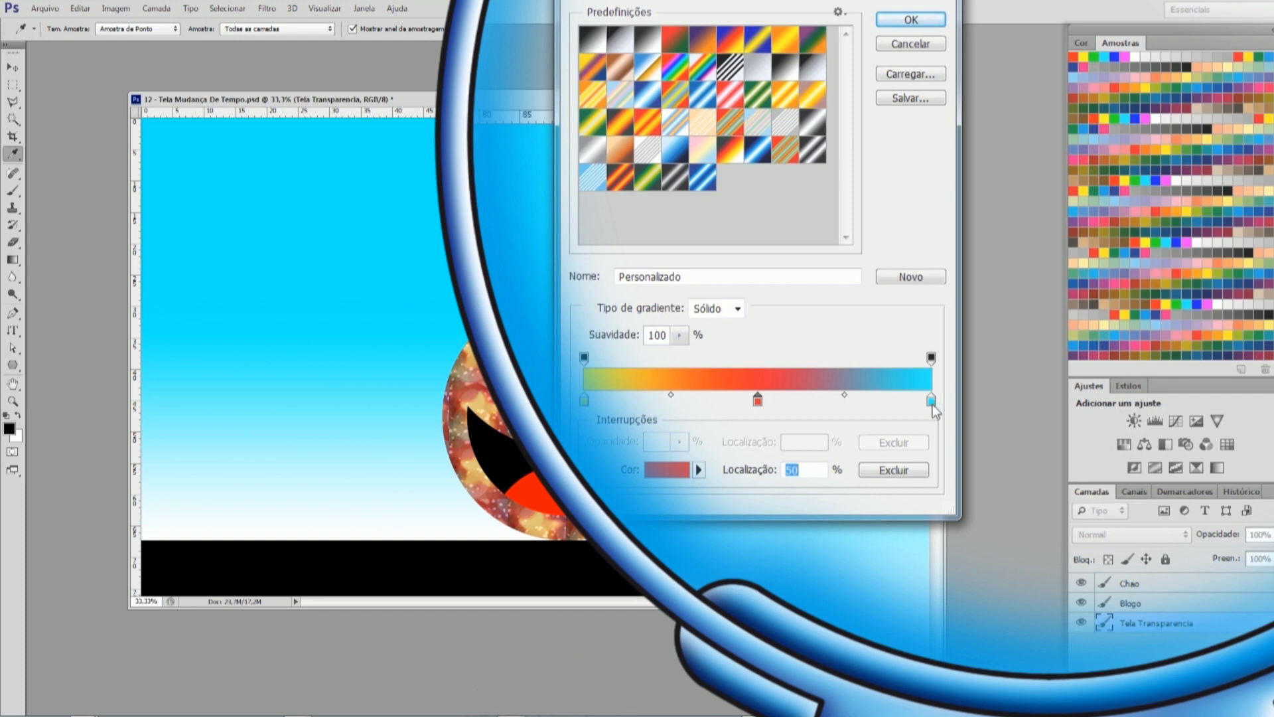
left_click(1202, 298)
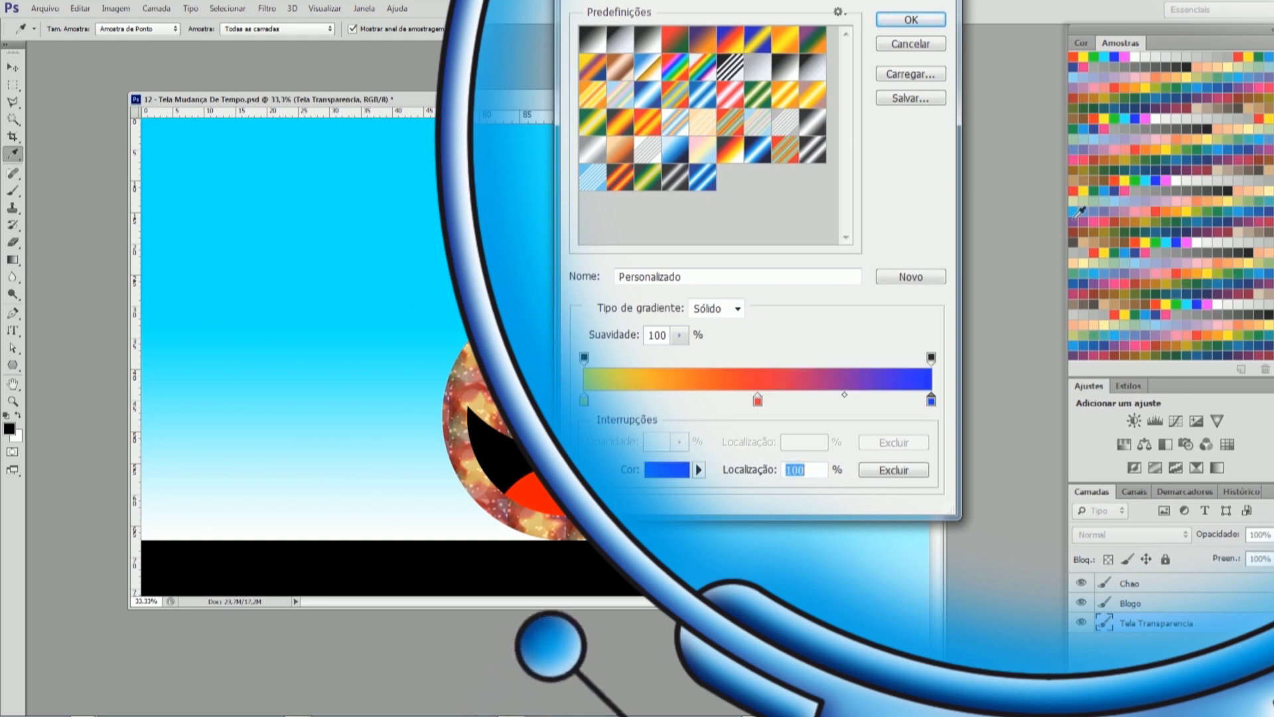
left_click(916, 20)
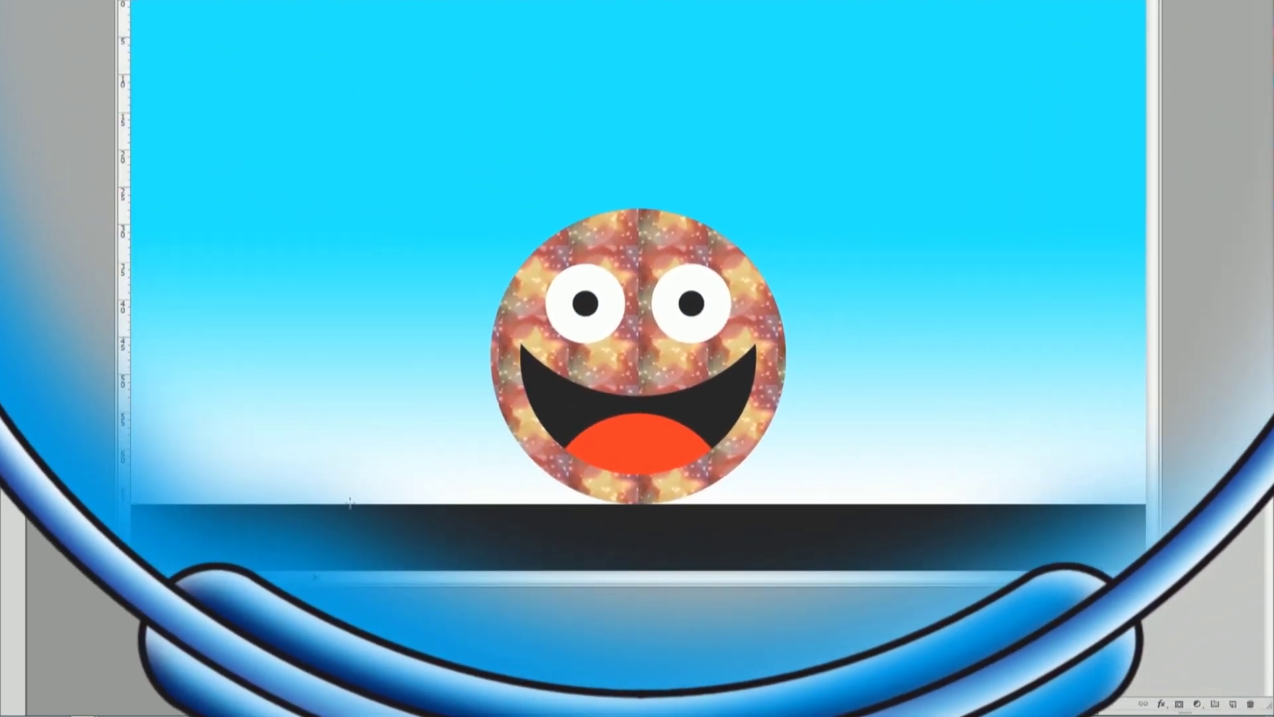
- Drag the gradient from the ground to the canvas top for a blue-red-yellow sunset sky
left_click_drag(355, 436, 384, 108)
left_click_drag(838, 147, 850, 150)
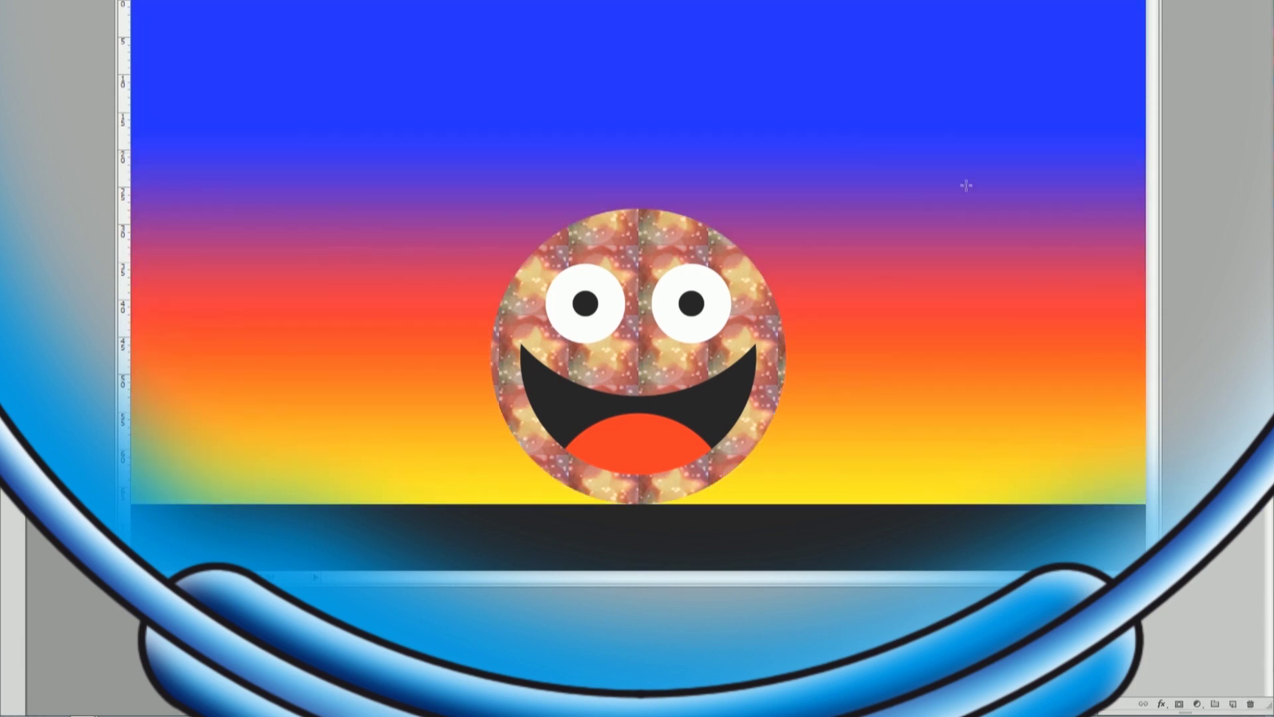